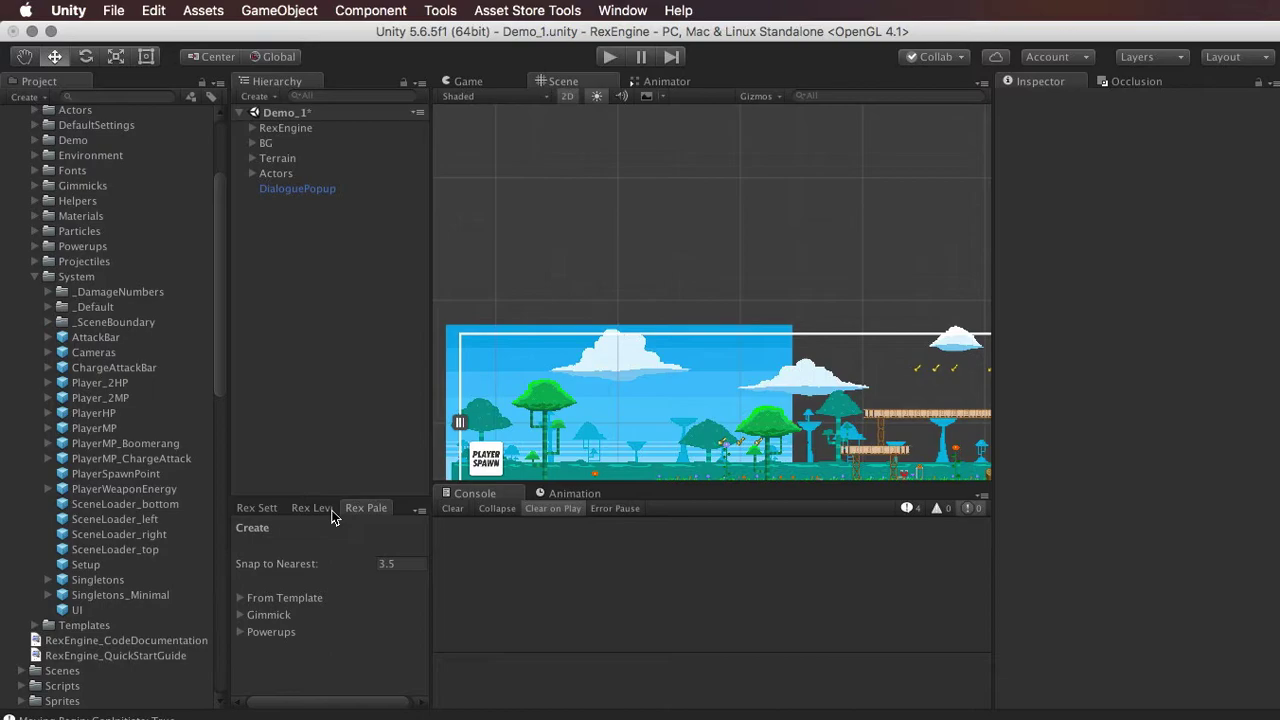
Select DialoguePopup and open the Rex Palette's Gimmick list, scrolled to Dialogue Popup
{"action": "left_click", "coordinate": [311, 192]}
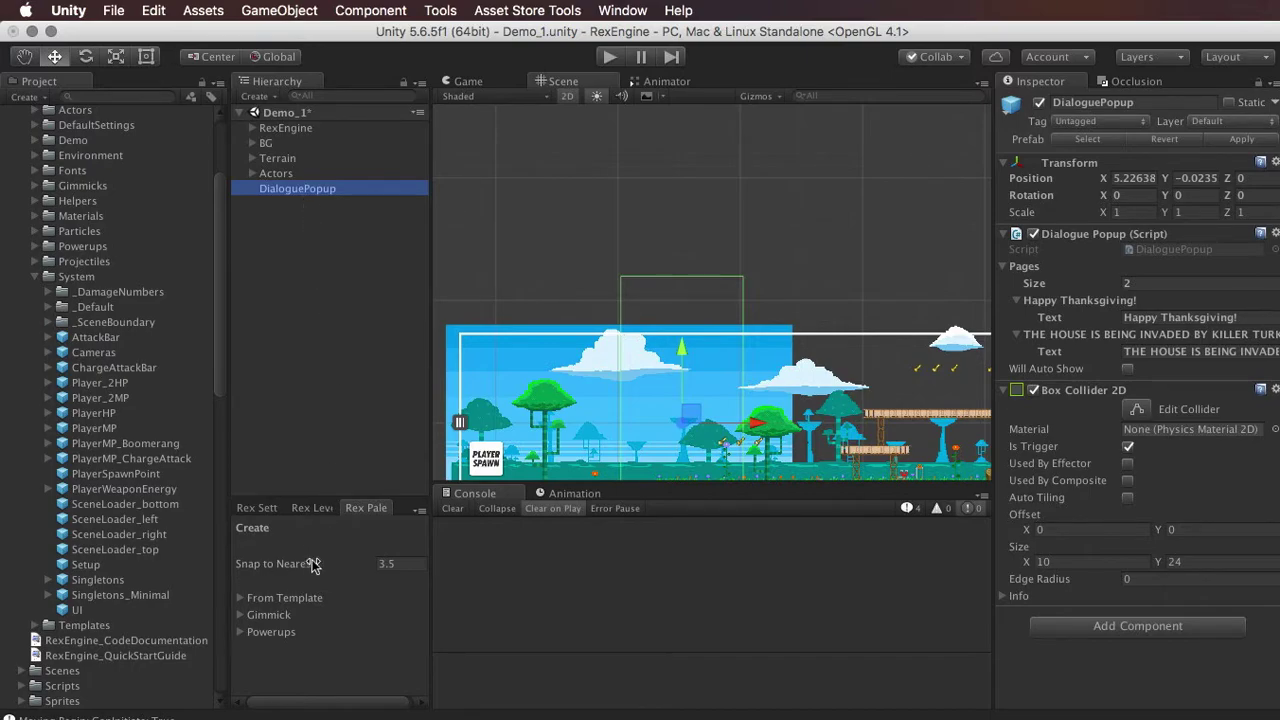
{"action": "left_click", "coordinate": [628, 10]}
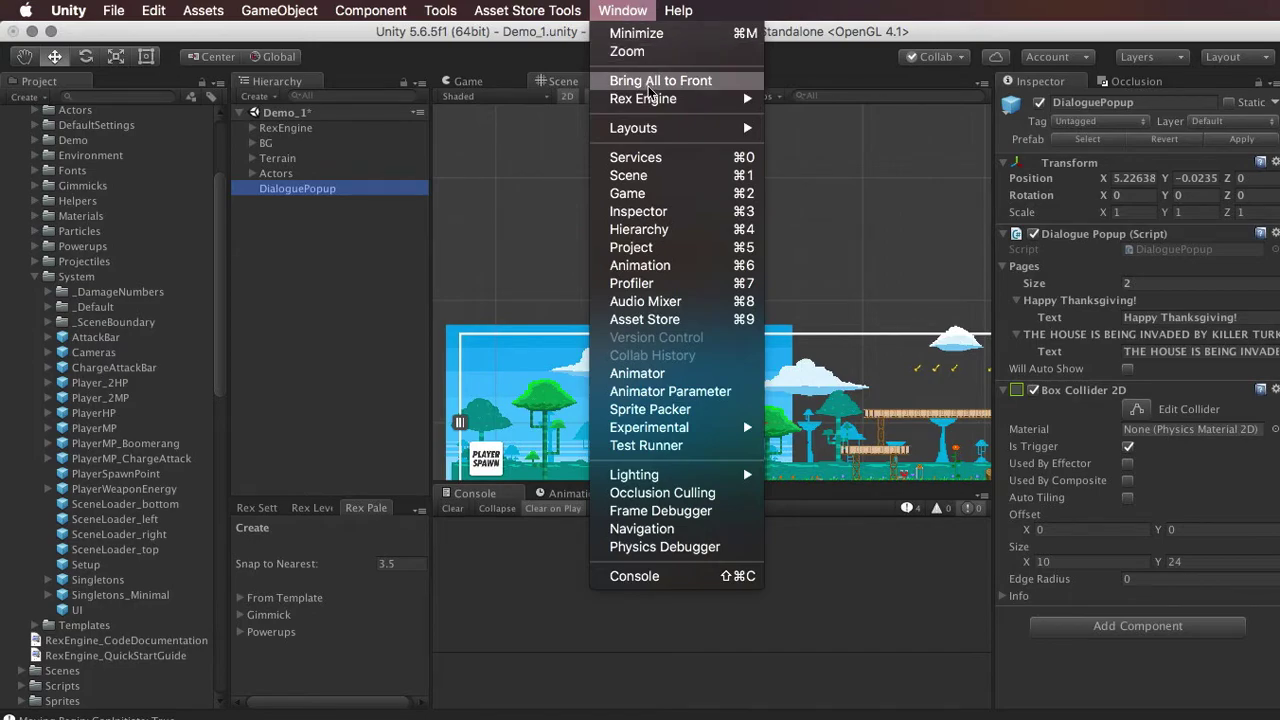
{"action": "mouse_move", "coordinate": [651, 102]}
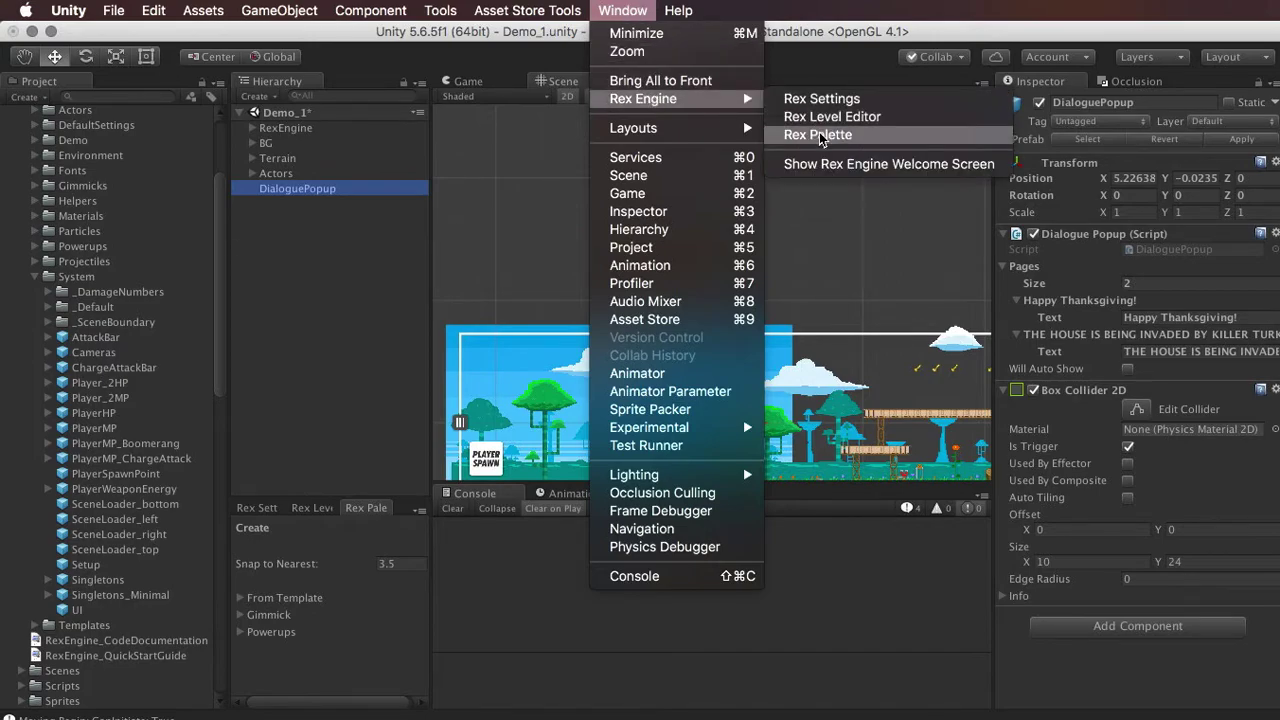
{"action": "left_click", "coordinate": [641, 10]}
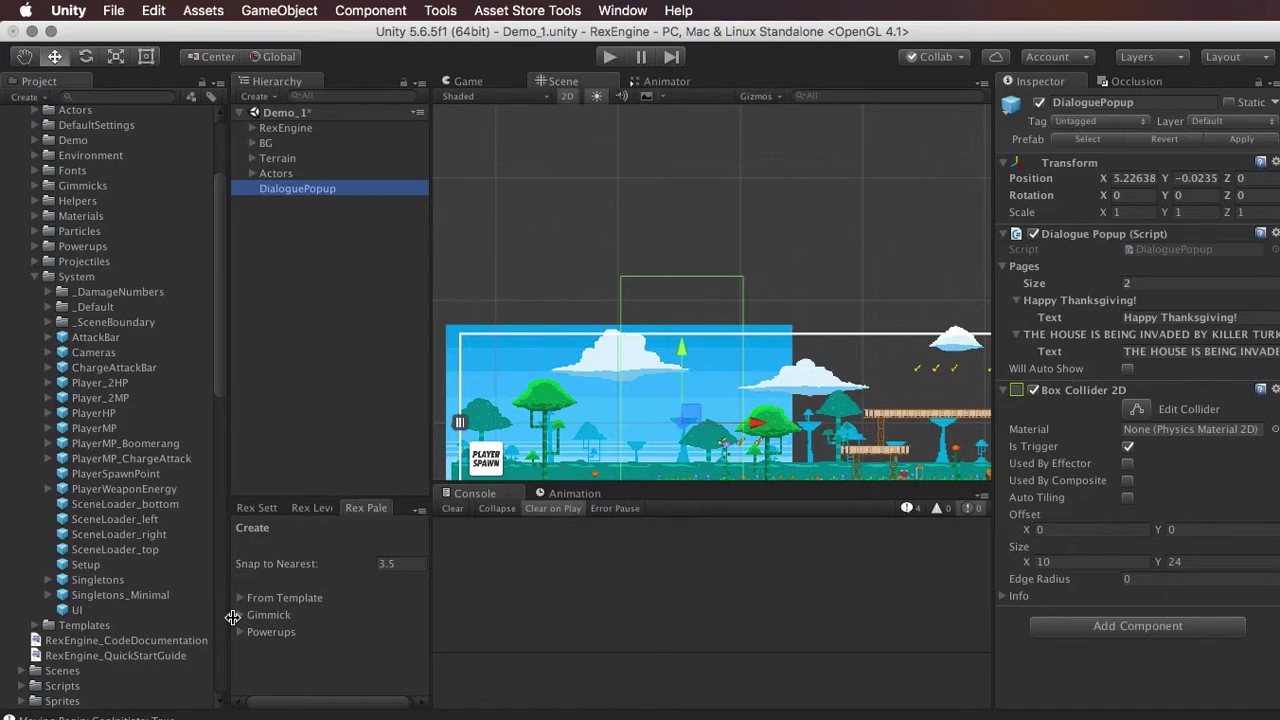
{"action": "left_click", "coordinate": [244, 615]}
{"action": "scroll", "coordinate": [308, 621], "scroll_direction": "down", "scroll_amount": 5}
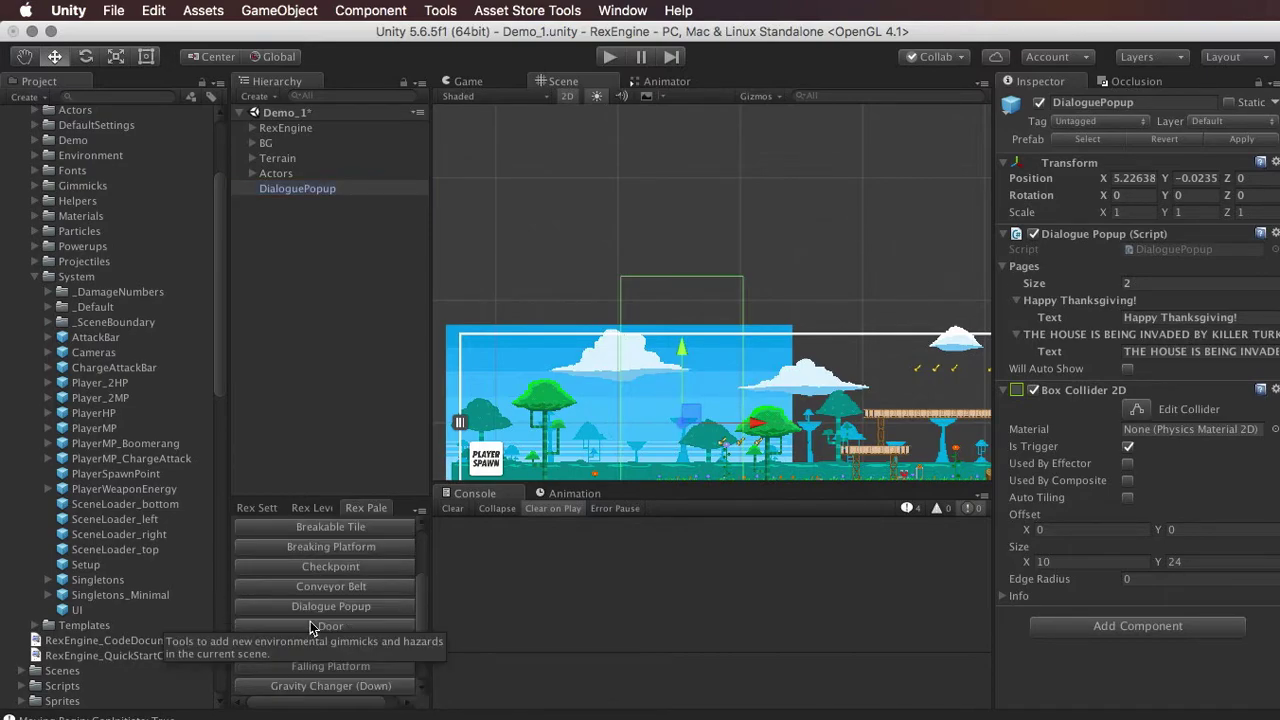
Place a Dialogue Popup from the palette, shift it left, delete it, and reselect the original
{"action": "left_click", "coordinate": [400, 612]}
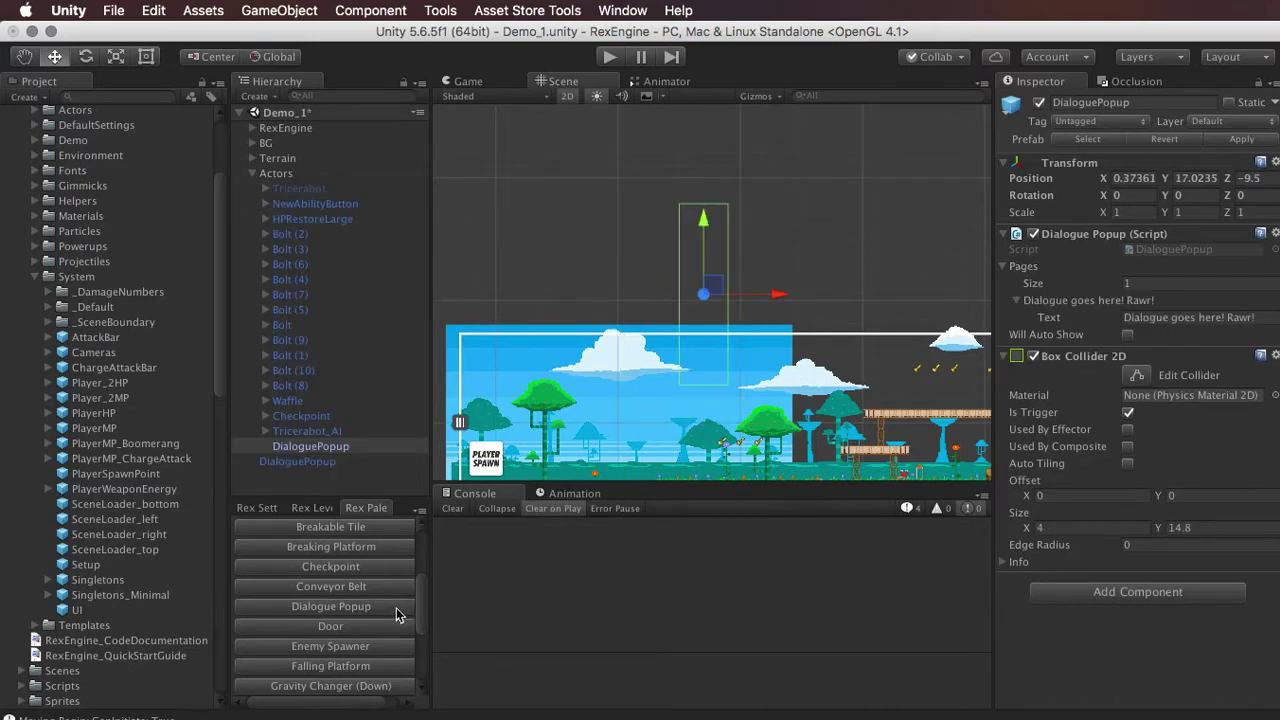
{"action": "left_click_drag", "start_coordinate": [718, 286], "coordinate": [644, 280]}
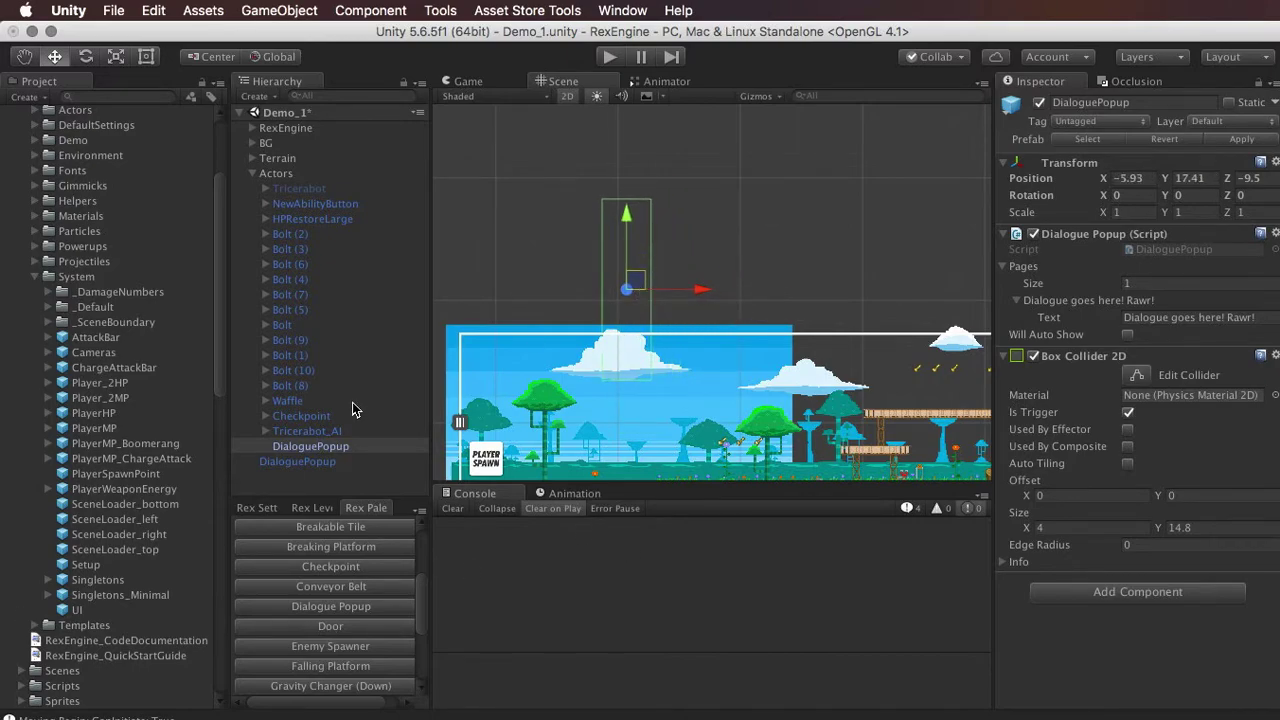
{"action": "left_click", "coordinate": [340, 446]}
{"action": "key", "text": "super+BackSpace"}
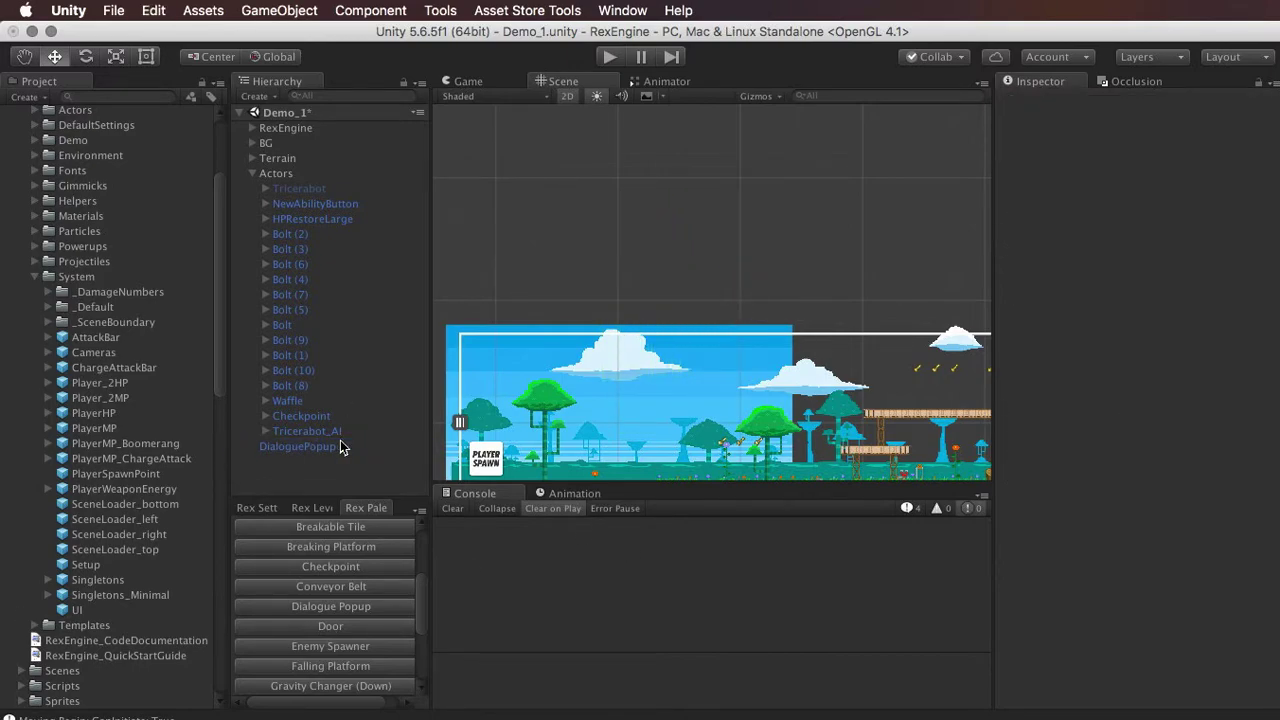
{"action": "left_click", "coordinate": [300, 447]}
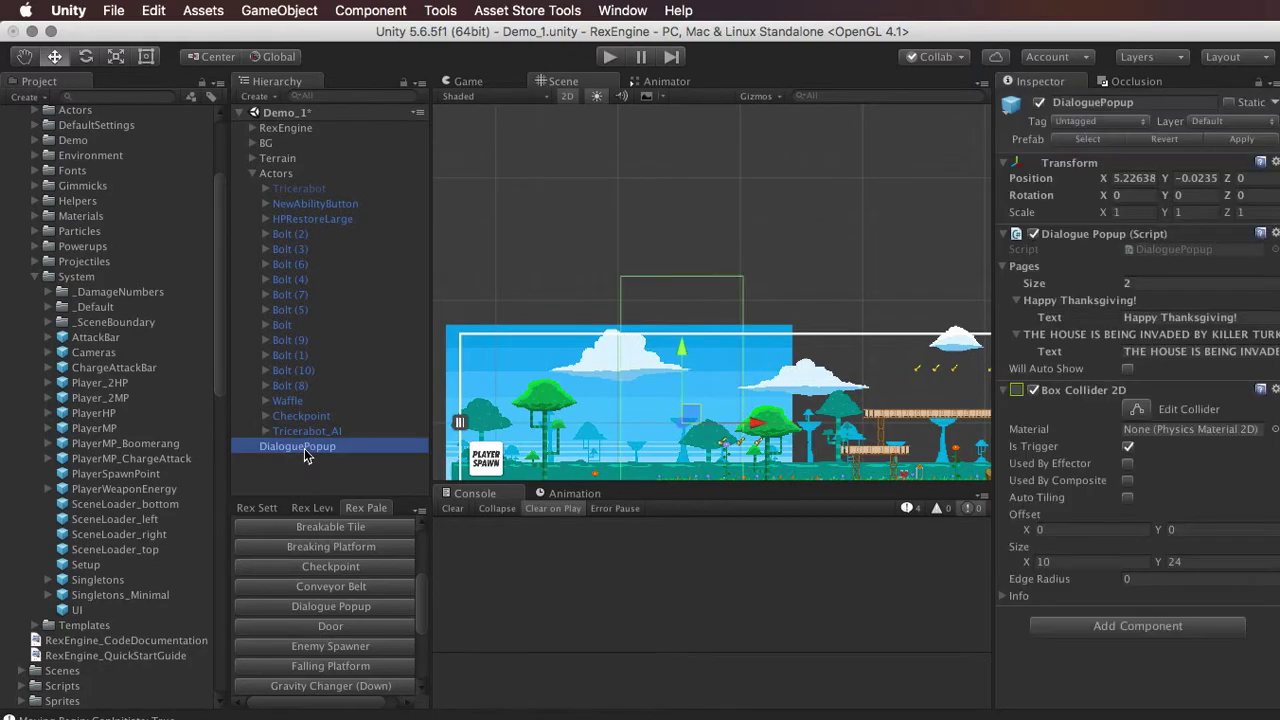
{"action": "scroll", "coordinate": [757, 356], "scroll_direction": "down", "scroll_amount": 2}
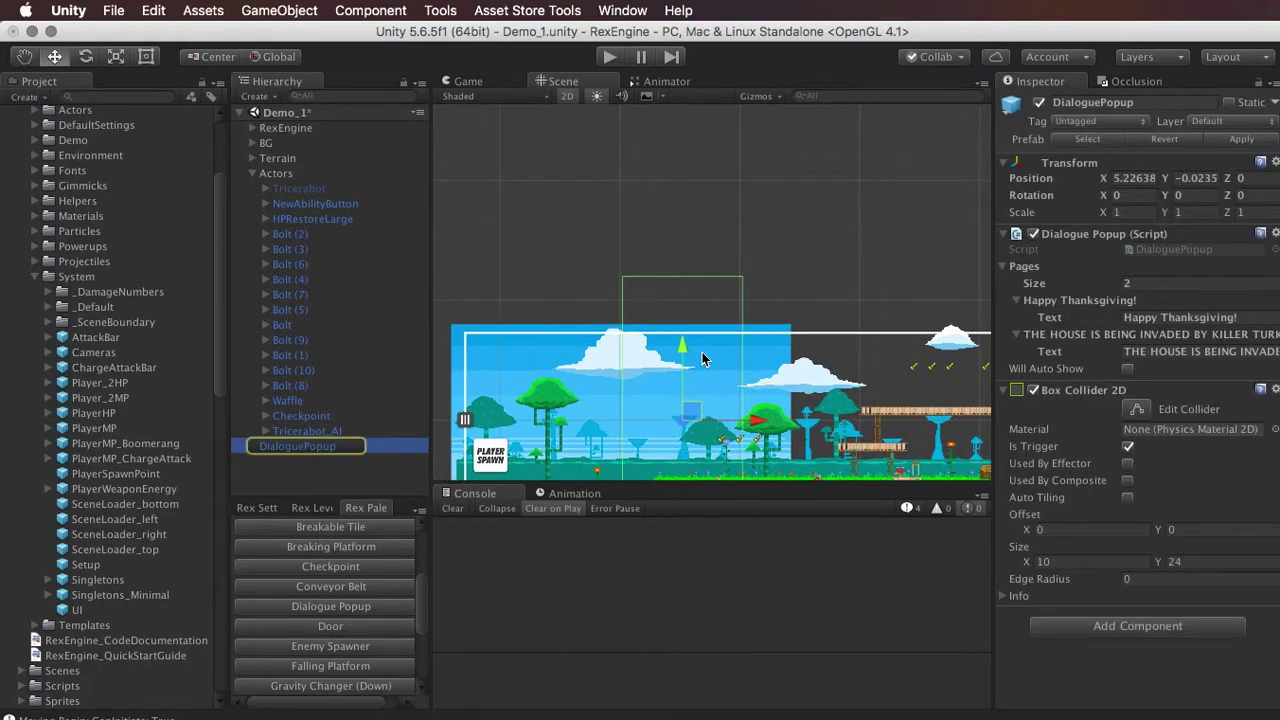
Pan and zoom the Scene view onto the grassy start area around the popup's trigger box
{"action": "middle_click_drag", "start_coordinate": [757, 356], "coordinate": [765, 323]}
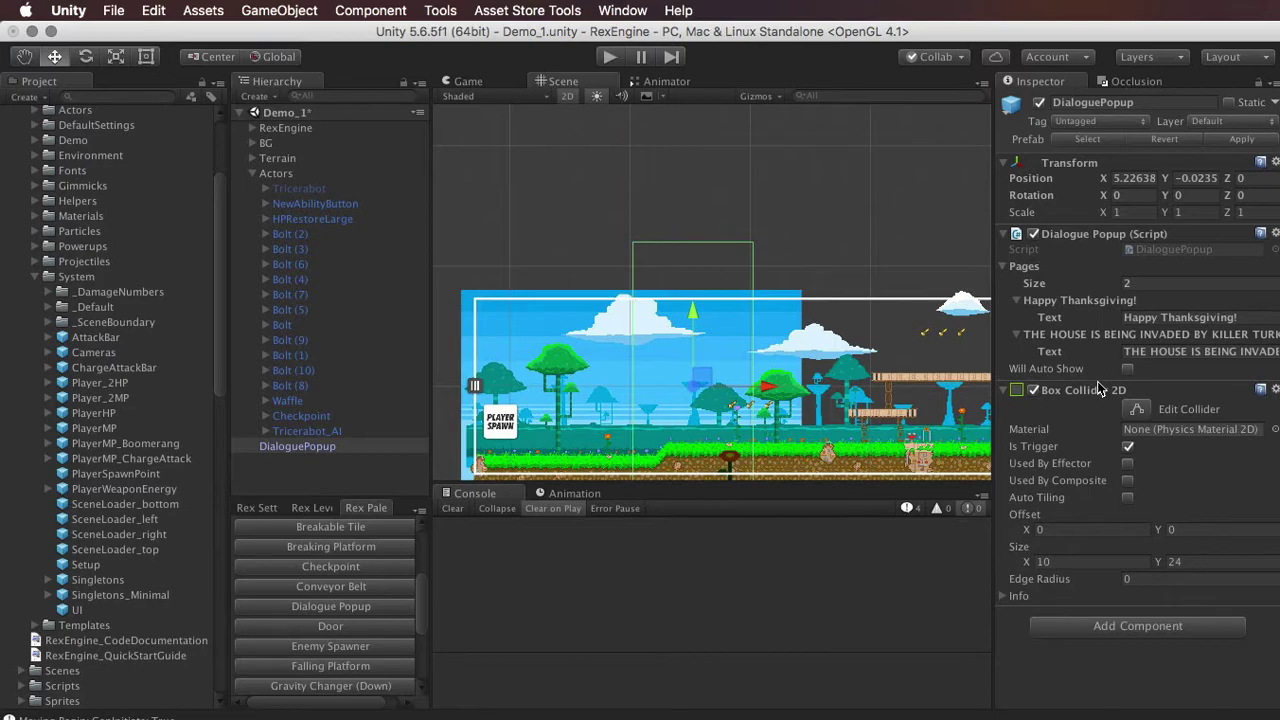
{"action": "middle_click_drag", "start_coordinate": [597, 342], "coordinate": [600, 270]}
{"action": "scroll", "coordinate": [600, 270], "scroll_direction": "up", "scroll_amount": 3}
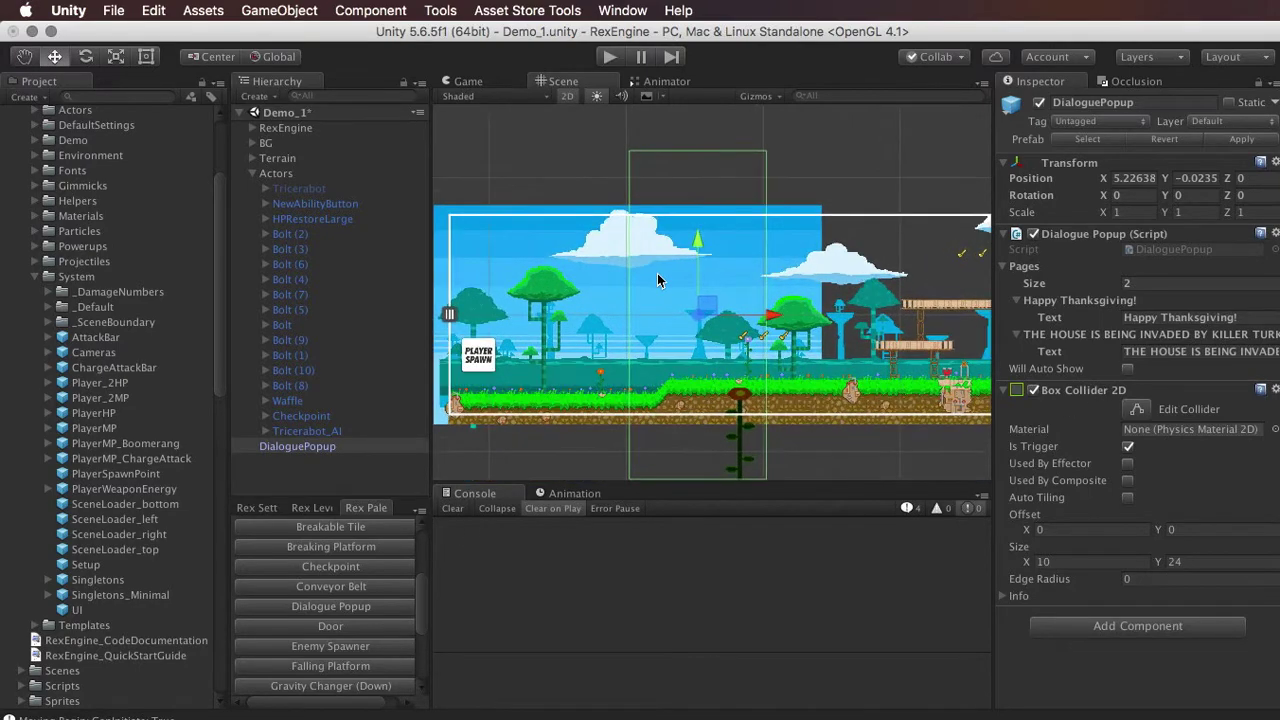
Clear the second page's text and reduce the DialoguePopup's Pages Size to 1
{"action": "left_click", "coordinate": [1153, 352]}
{"action": "key", "text": "BackSpace"}
{"action": "left_click", "coordinate": [1140, 284]}
{"action": "type", "text": "1"}
{"action": "key", "text": "Return"}
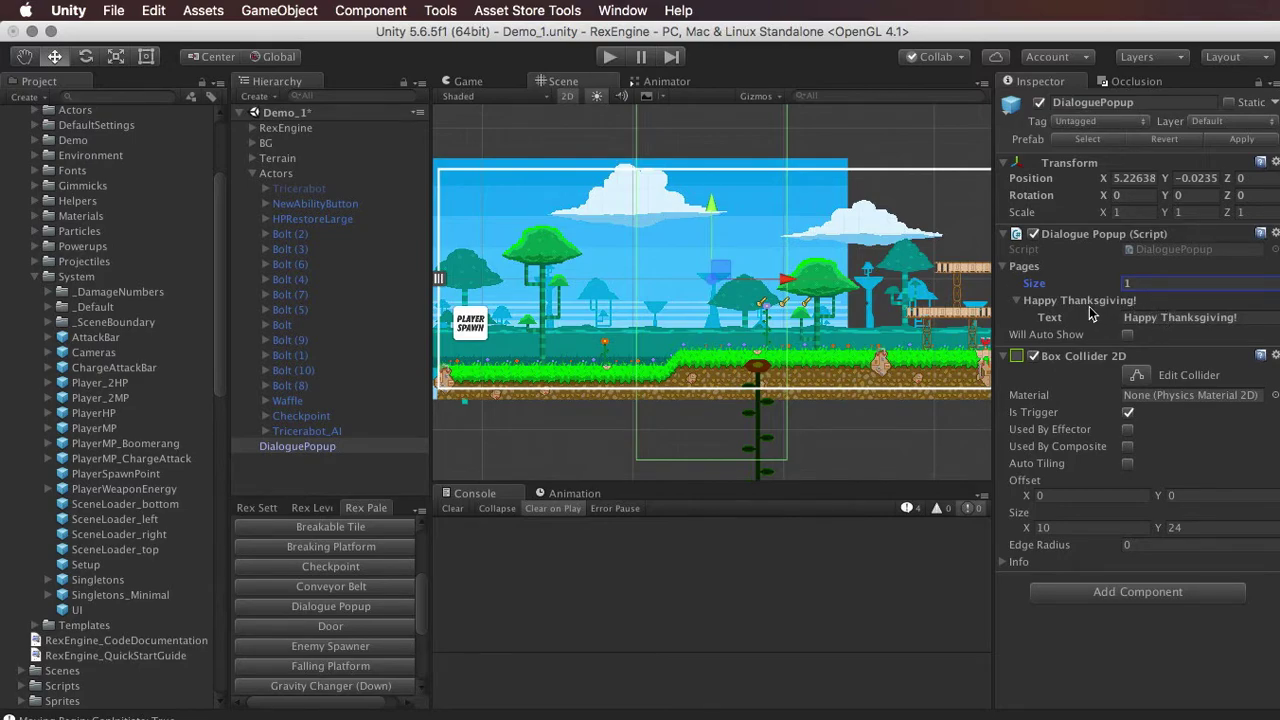
{"action": "left_click", "coordinate": [1004, 268]}
{"action": "left_click", "coordinate": [1004, 267]}
{"action": "left_click", "coordinate": [1150, 284]}
Retype the first page's text as 'Happy Thanksgiving!'
{"action": "left_click", "coordinate": [1151, 318]}
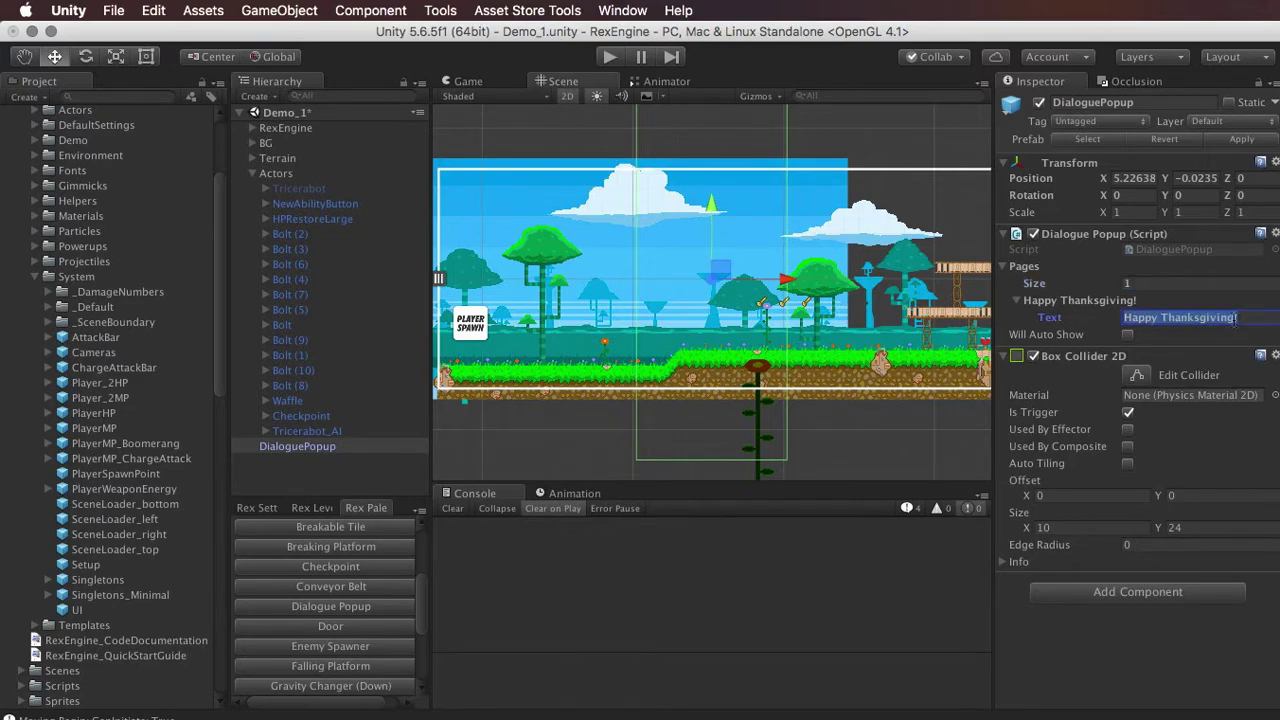
{"action": "type", "text": "Happy Thanksgiving!"}
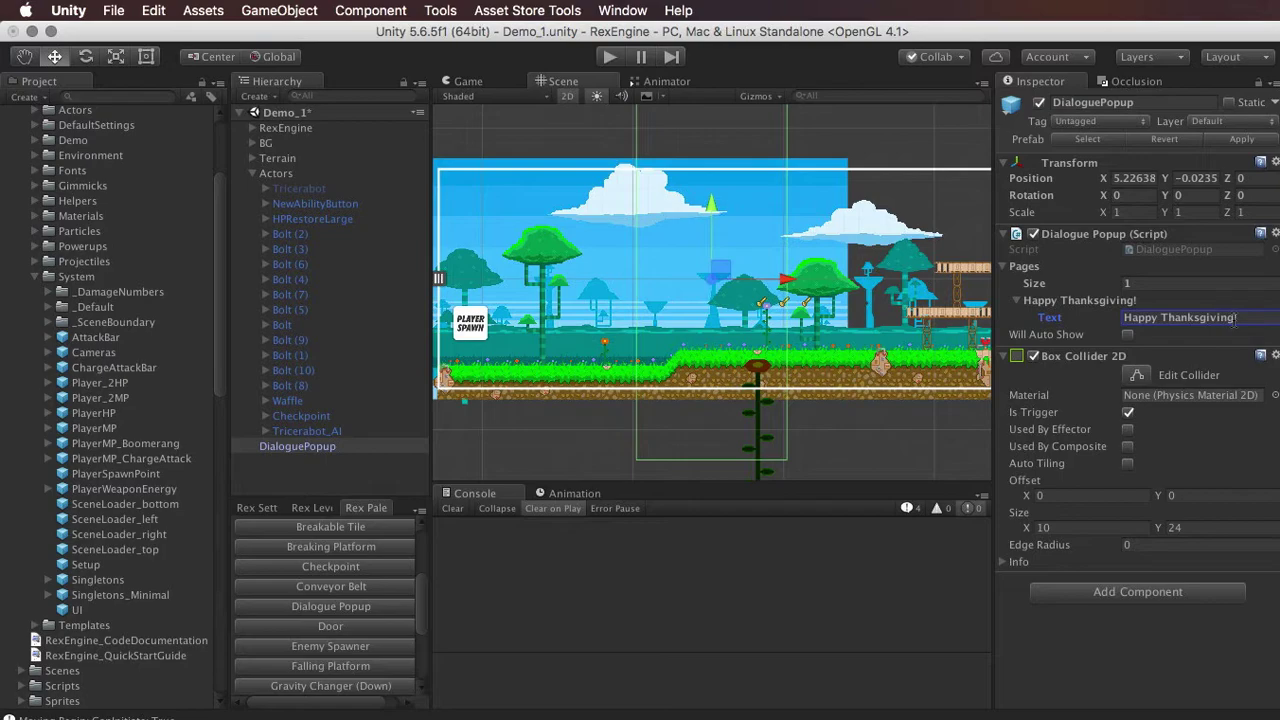
{"action": "middle_click_drag", "start_coordinate": [620, 255], "coordinate": [648, 282]}
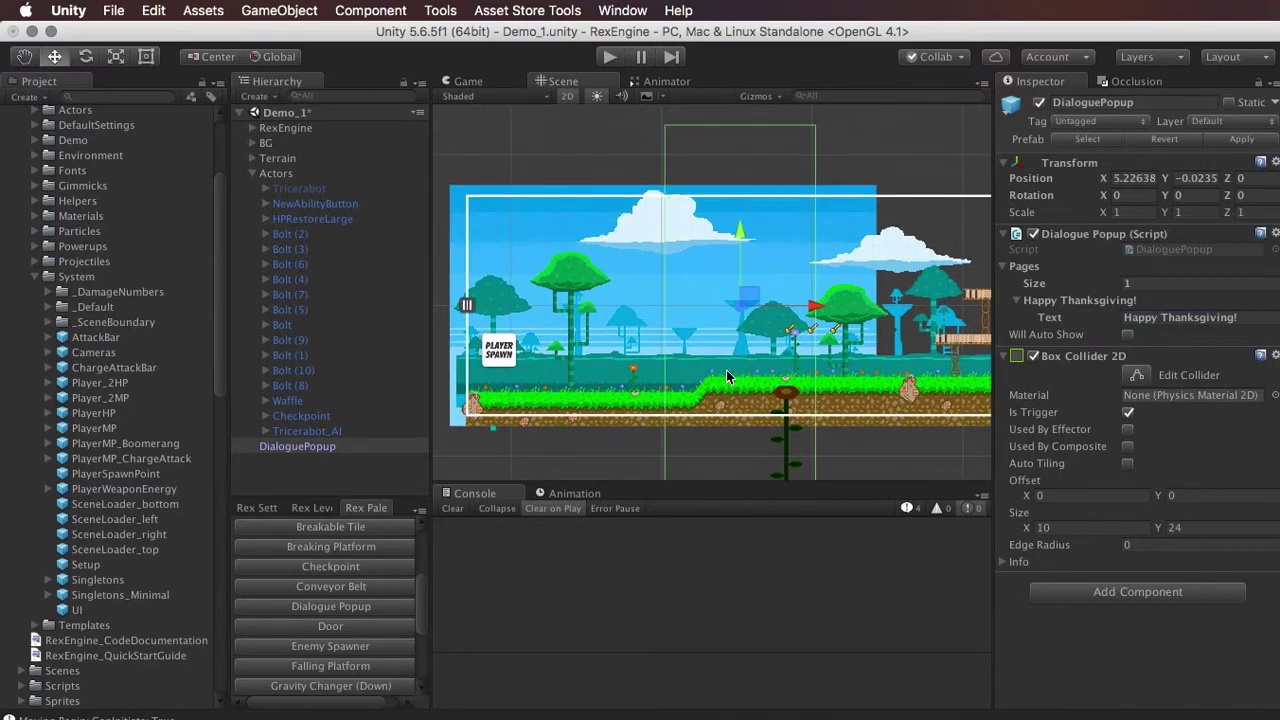
{"action": "left_click", "coordinate": [609, 57]}
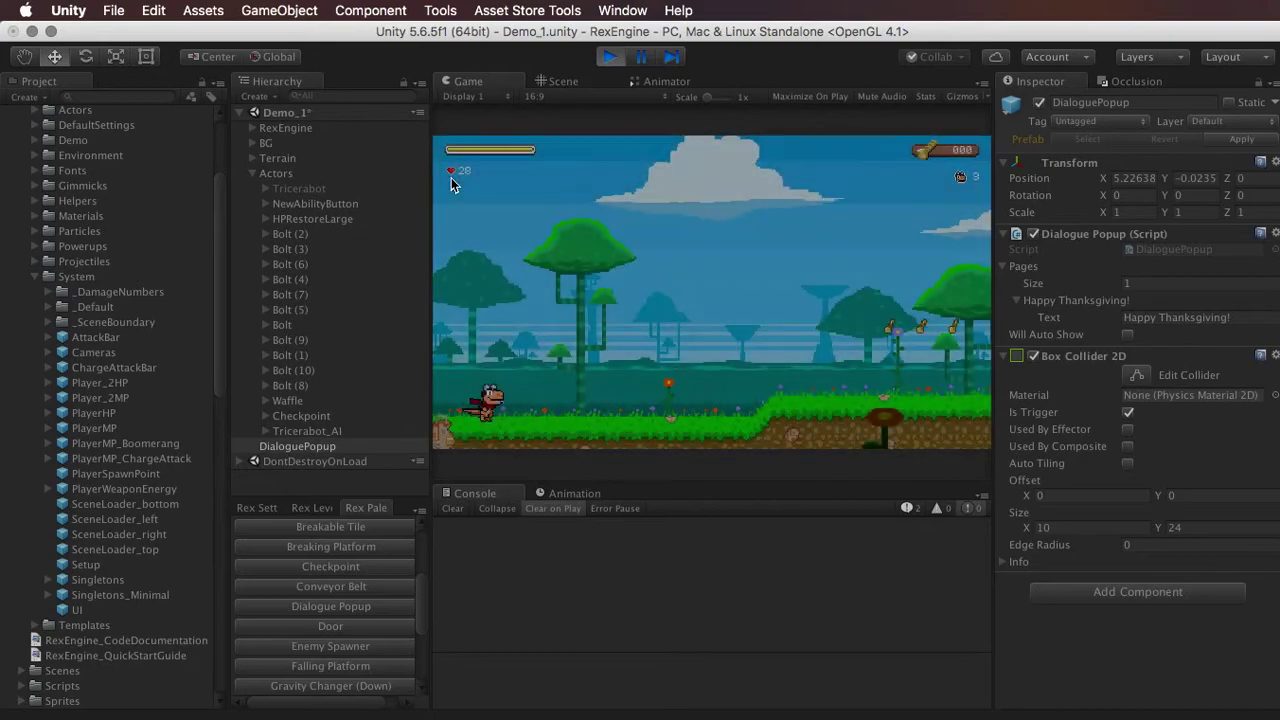
{"action": "key", "text": "Right"}
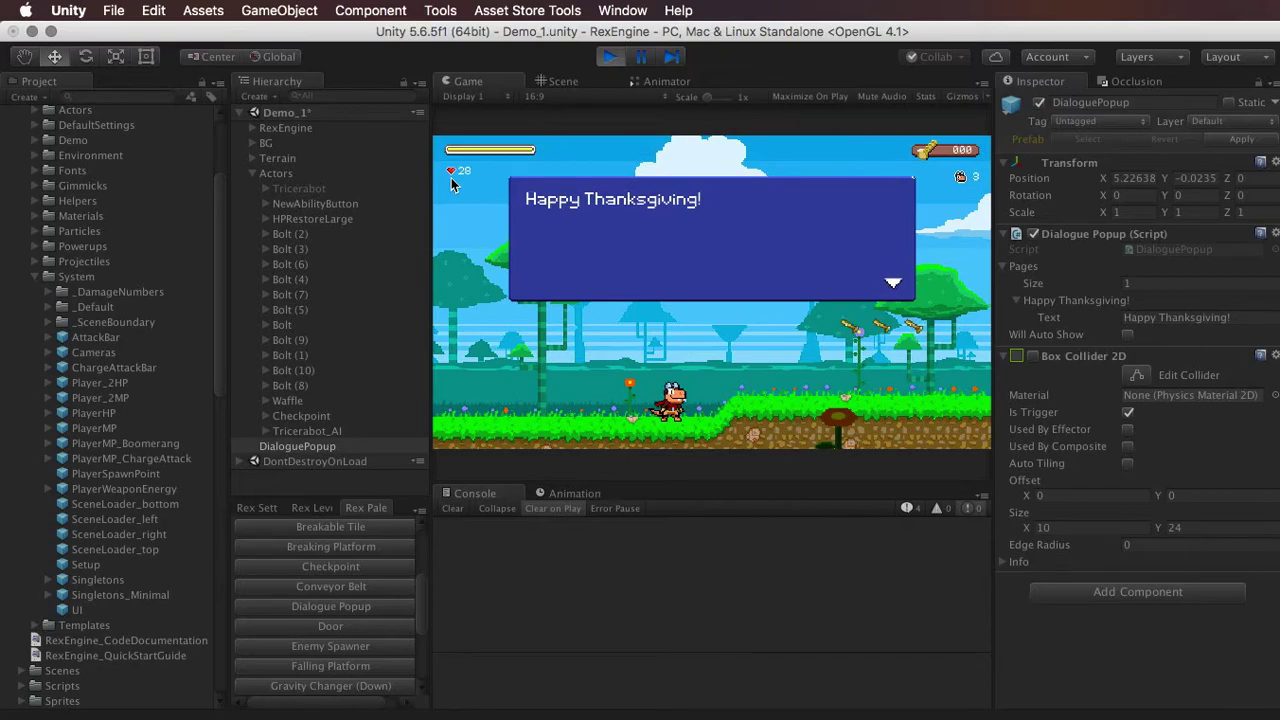
{"action": "key", "text": "space"}
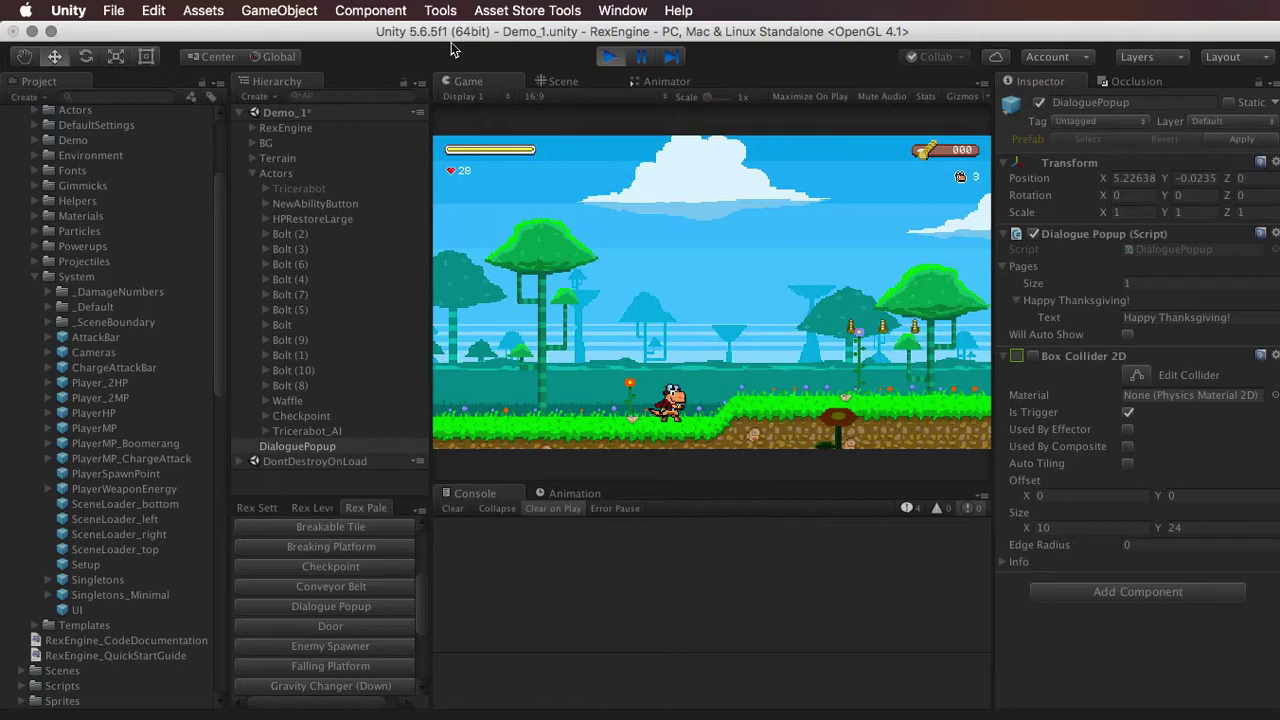
{"action": "left_click", "coordinate": [609, 57]}
{"action": "left_click", "coordinate": [1207, 283]}
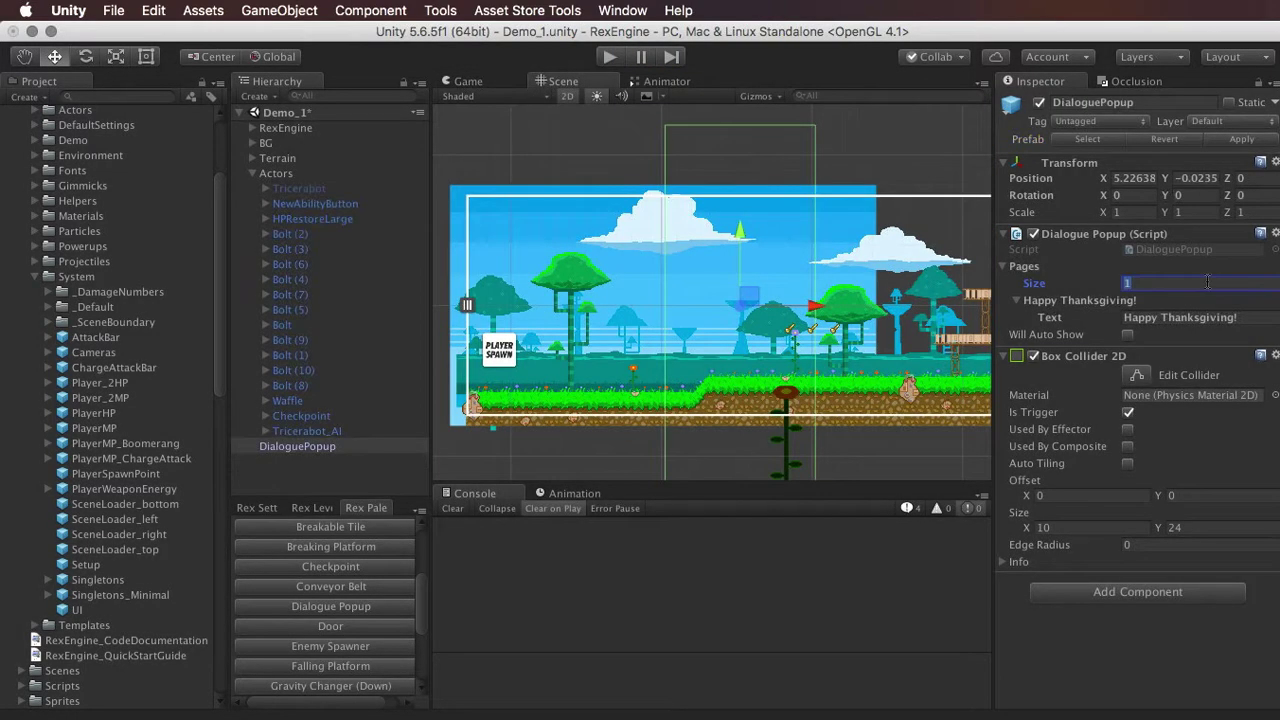
Set Pages Size to 2 with page two 'THE TURKEYS ARE INVADING! RUN FOR YOUR LIFE', then play
{"action": "type", "text": "2"}
{"action": "key", "text": "Return"}
{"action": "left_click", "coordinate": [1189, 352]}
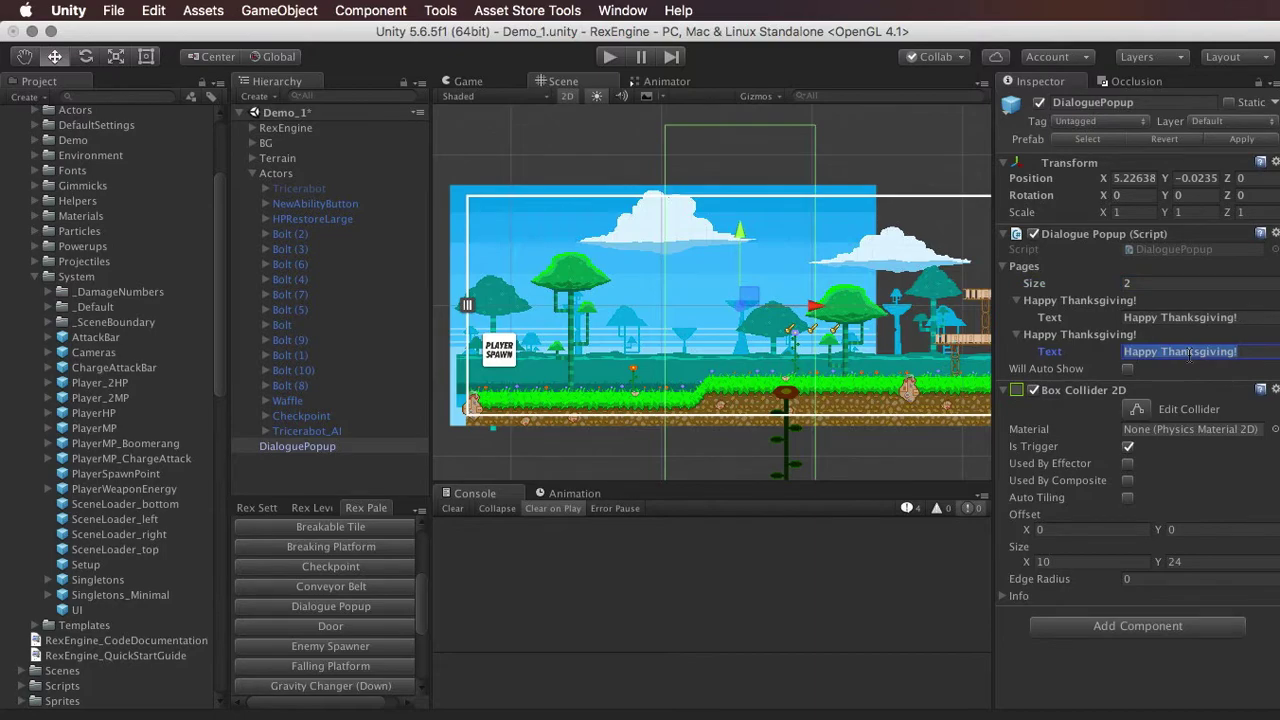
{"action": "type", "text": "THE TURK"}
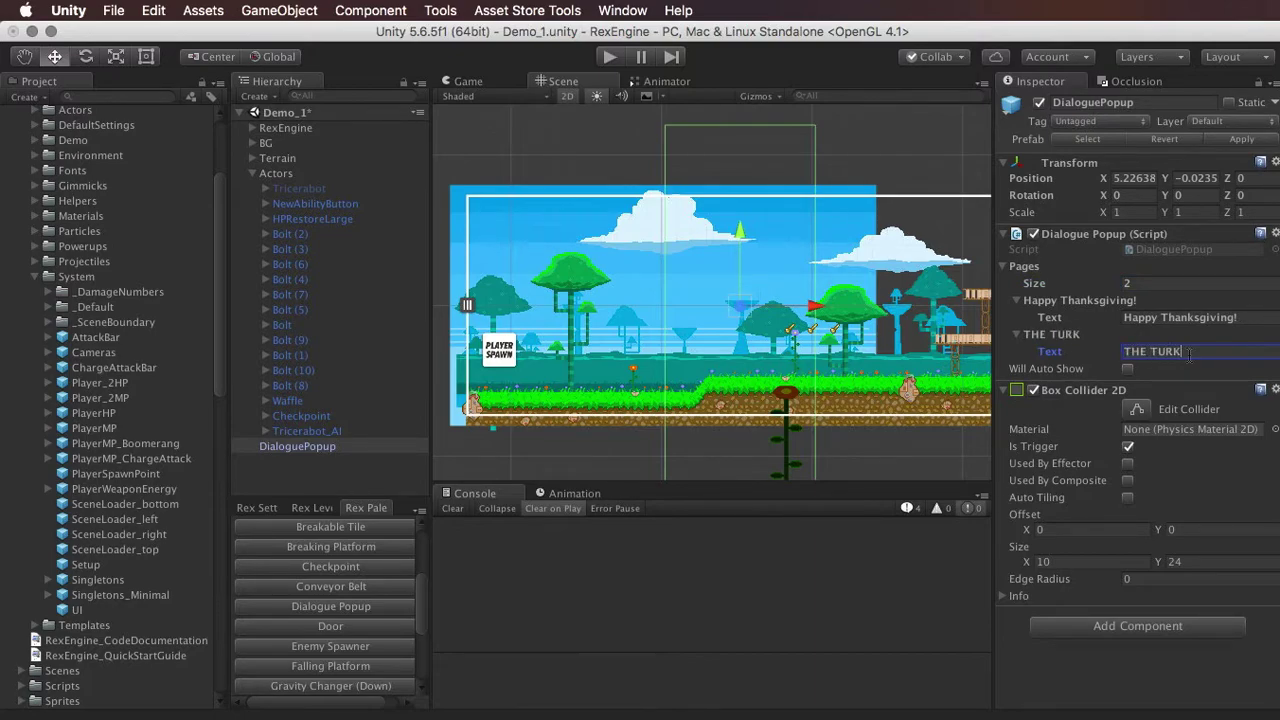
{"action": "type", "text": "EYS ARE INVAD"}
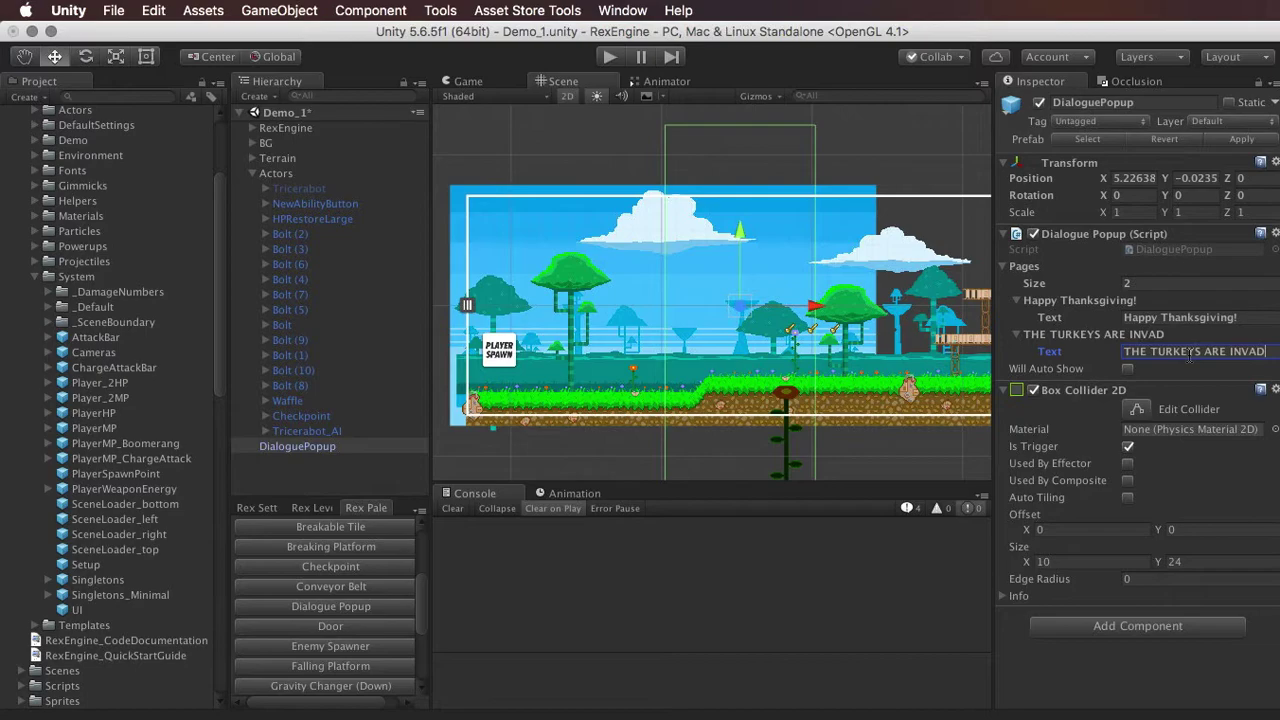
{"action": "type", "text": "ING! RUN FOR YOUR LIFE!"}
{"action": "key", "text": "Return"}
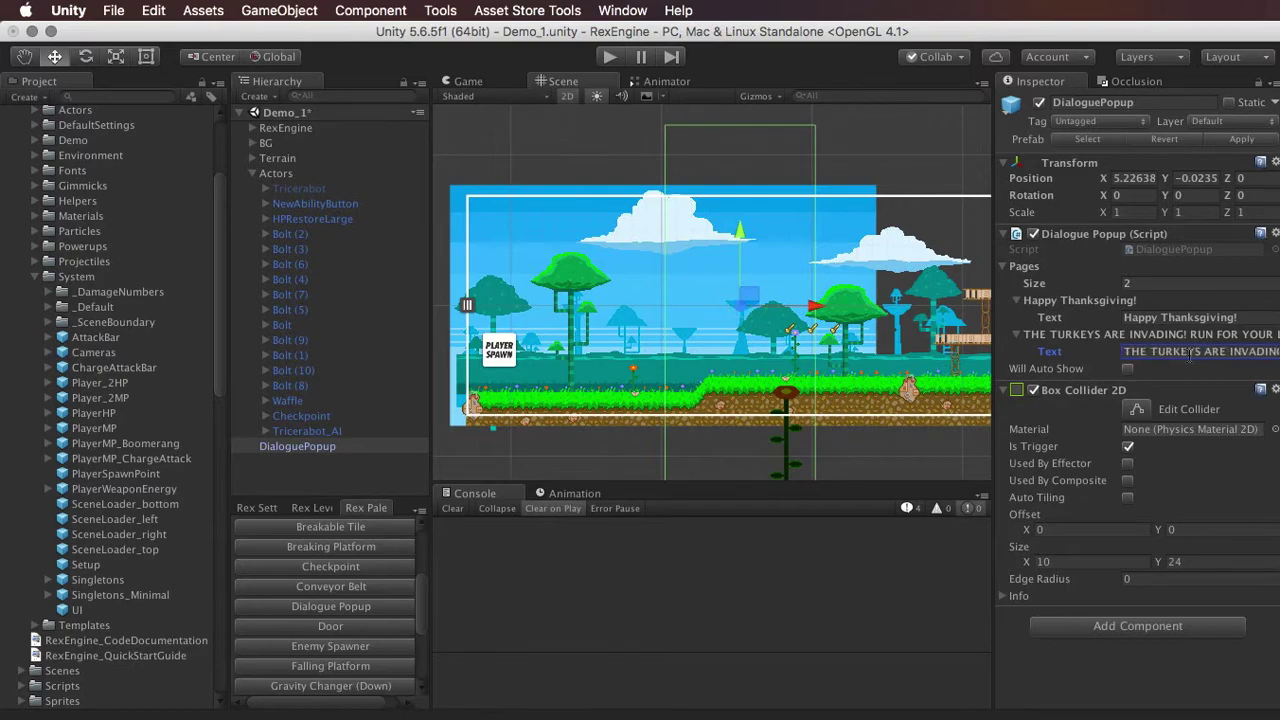
{"action": "left_click", "coordinate": [616, 57]}
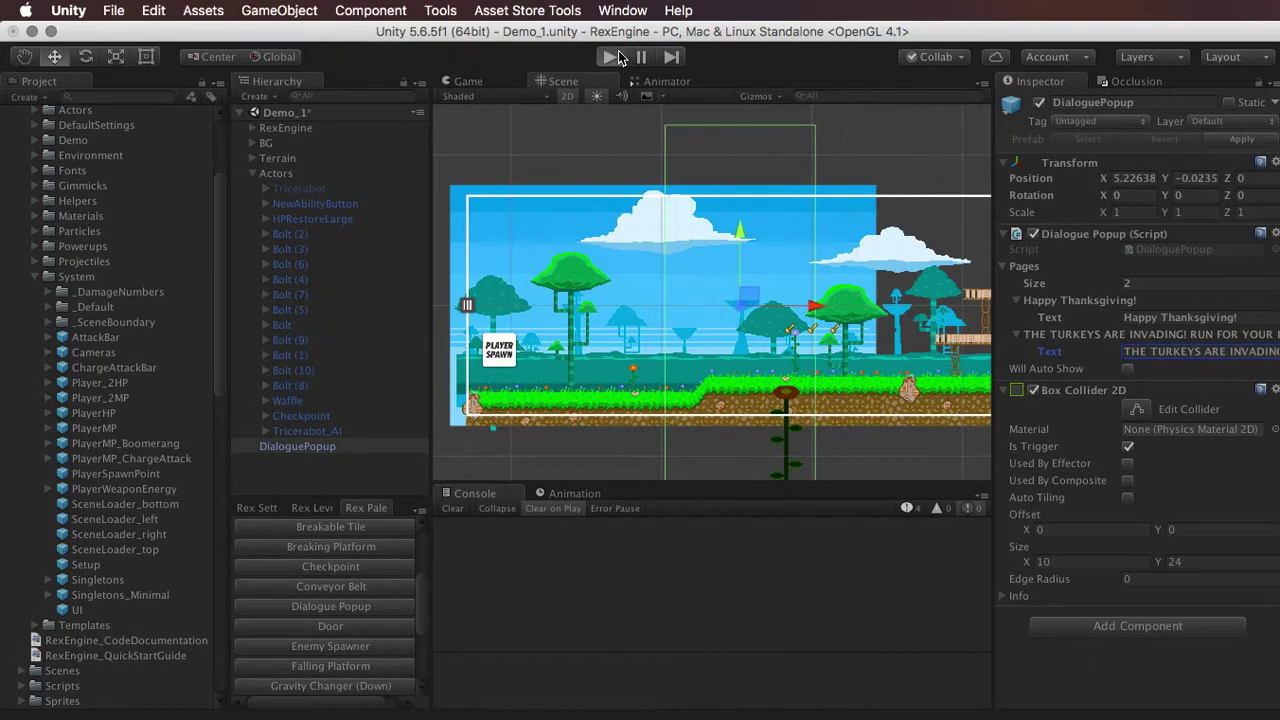
{"action": "key", "text": "Right"}
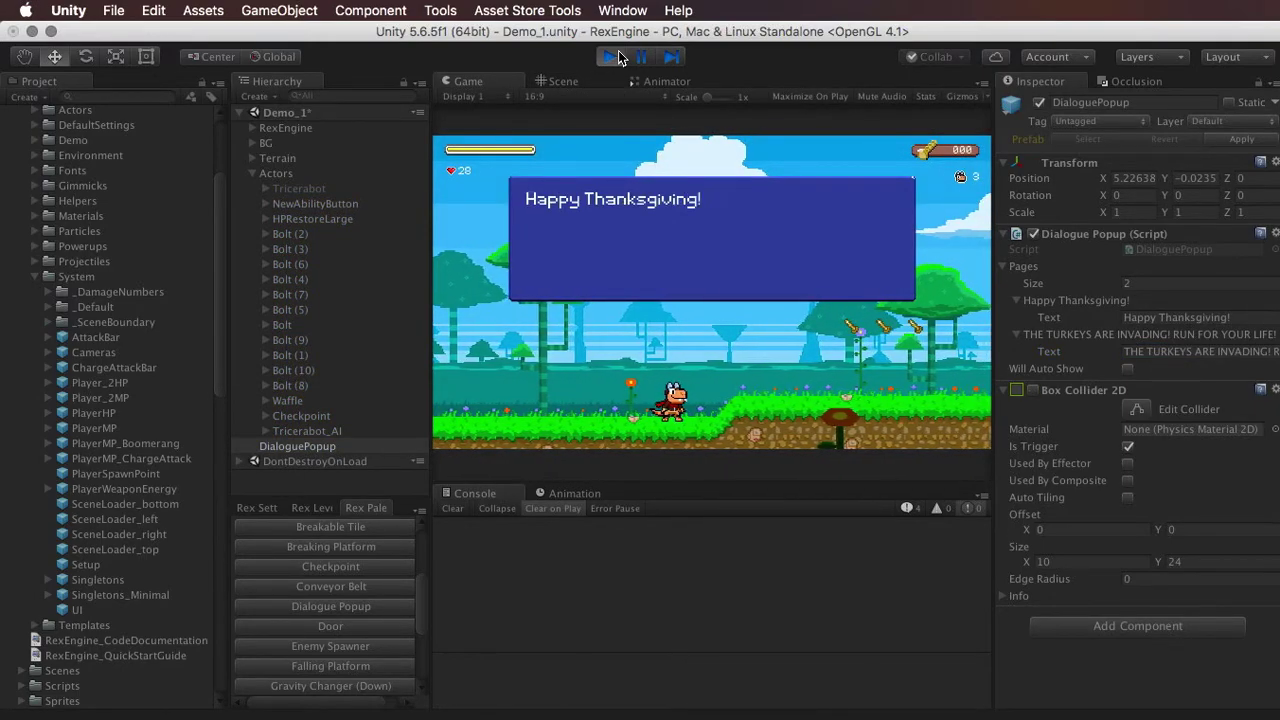
{"action": "key", "text": "z"}
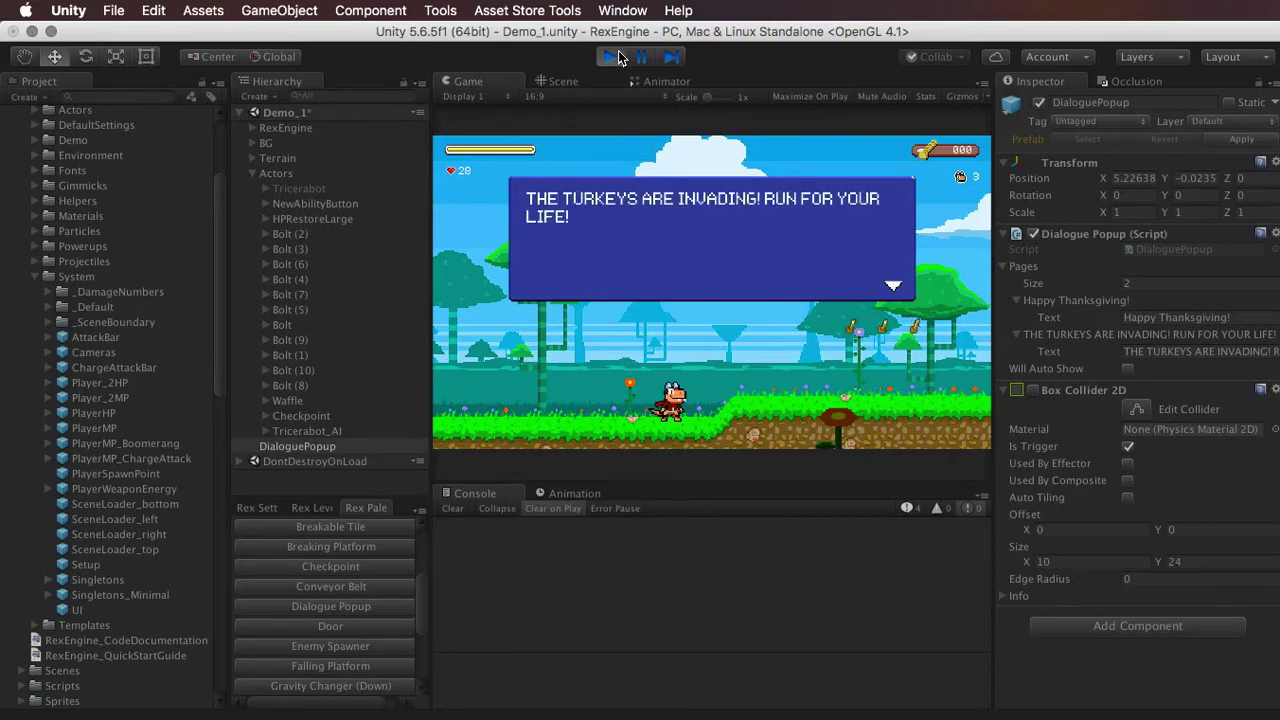
{"action": "key", "text": "z"}
{"action": "left_click", "coordinate": [610, 57]}
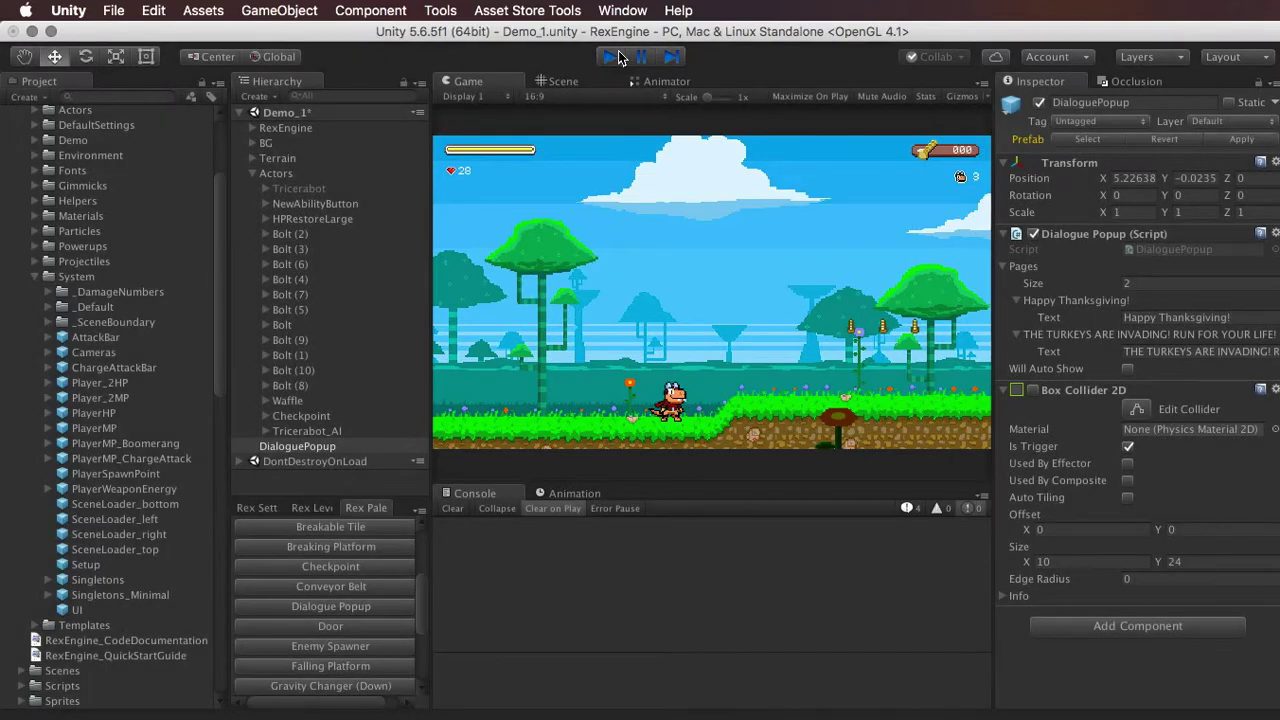
Review the DialoguePopup's two pages, then deselect it and collapse the Actors group
{"action": "left_click", "coordinate": [1196, 284]}
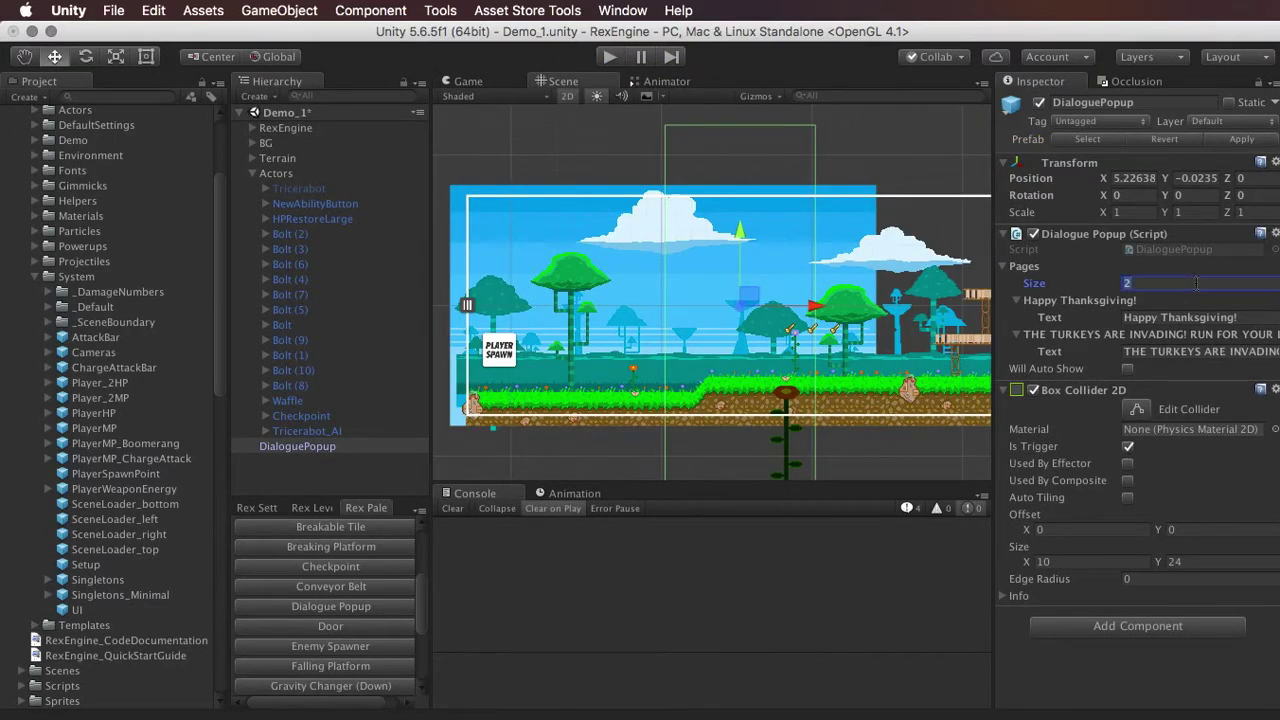
{"action": "left_click", "coordinate": [348, 482]}
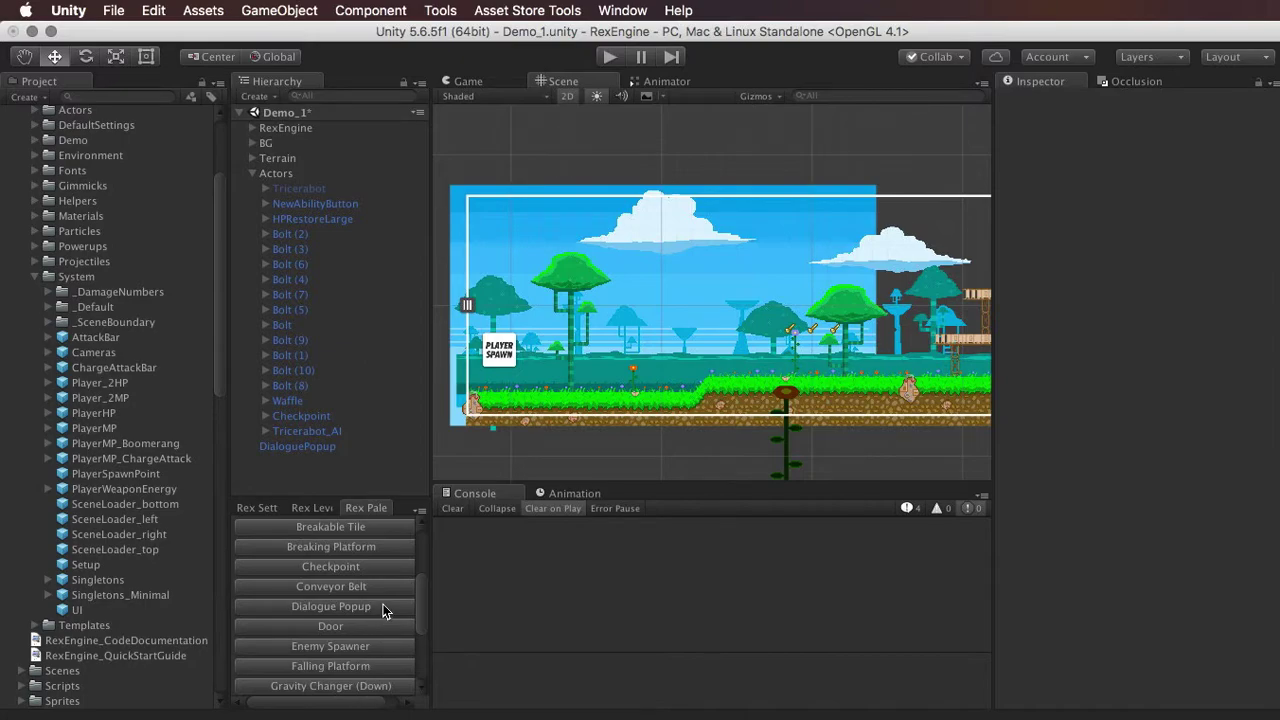
{"action": "left_click", "coordinate": [370, 448]}
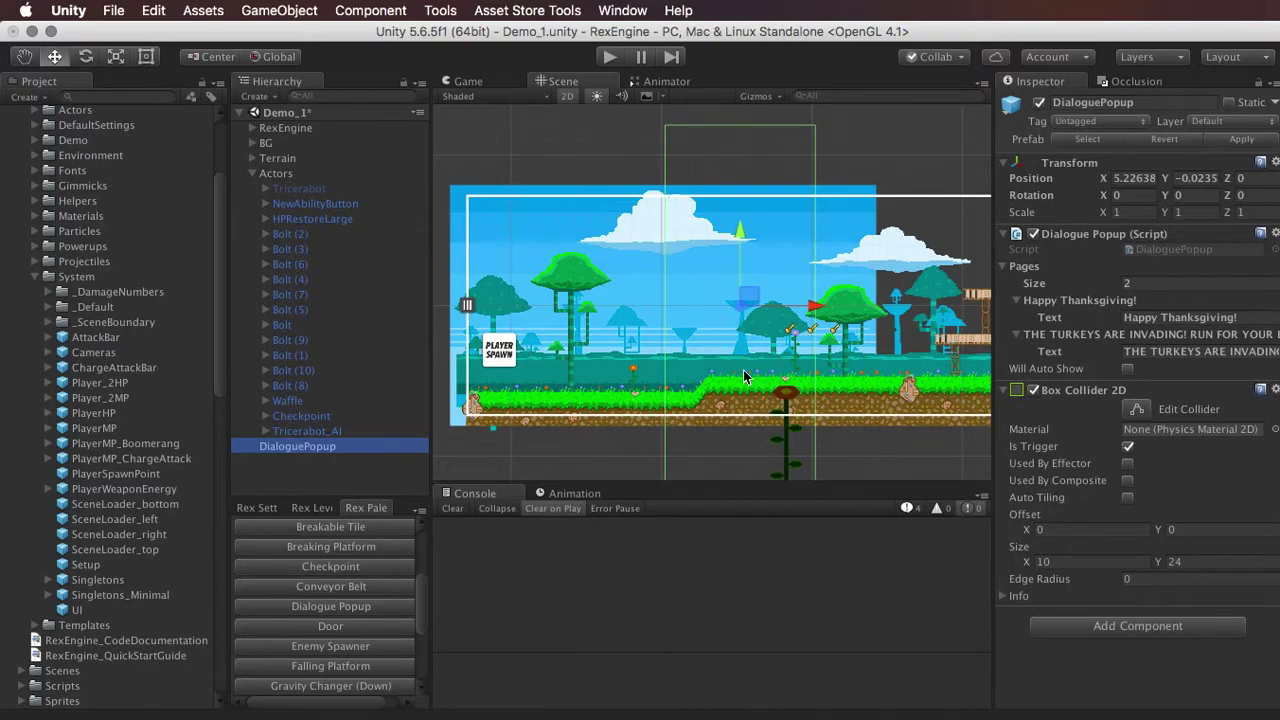
{"action": "left_click", "coordinate": [271, 475]}
{"action": "left_click", "coordinate": [252, 173]}
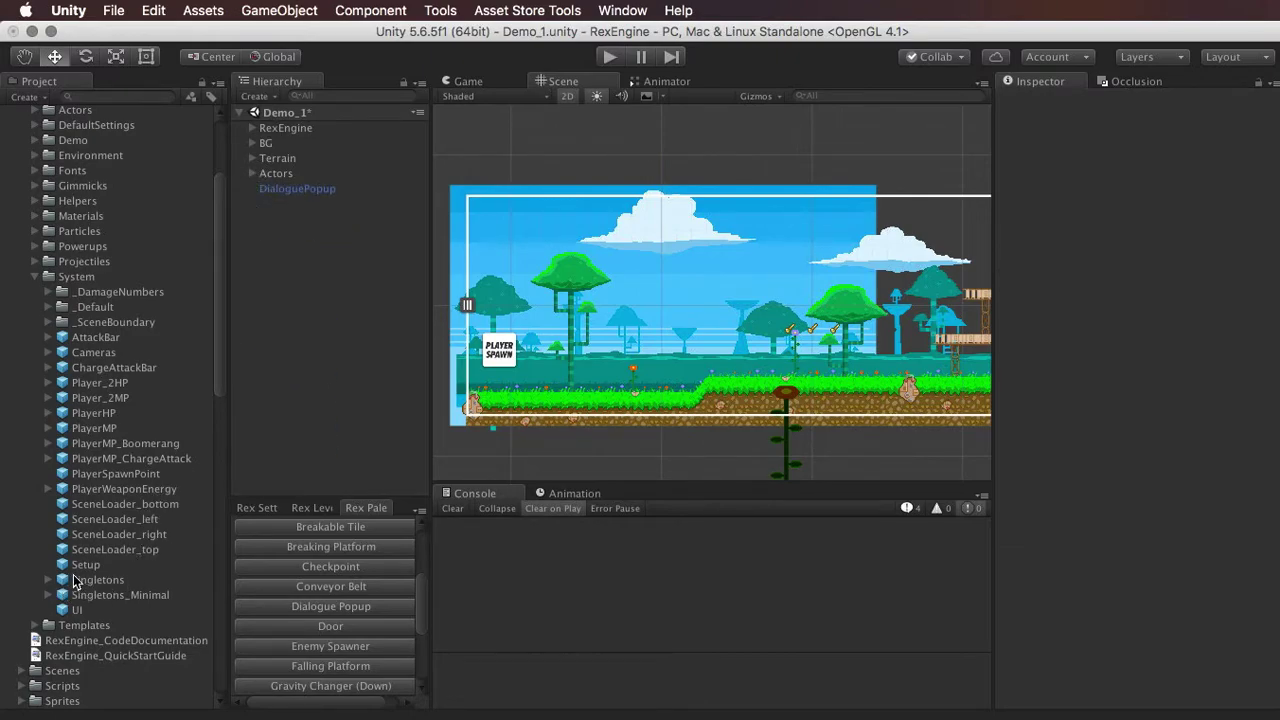
Add the System Singletons prefab to the Demo_1 Hierarchy and expand its manager objects
{"action": "scroll", "coordinate": [76, 587], "scroll_direction": "up", "scroll_amount": 3}
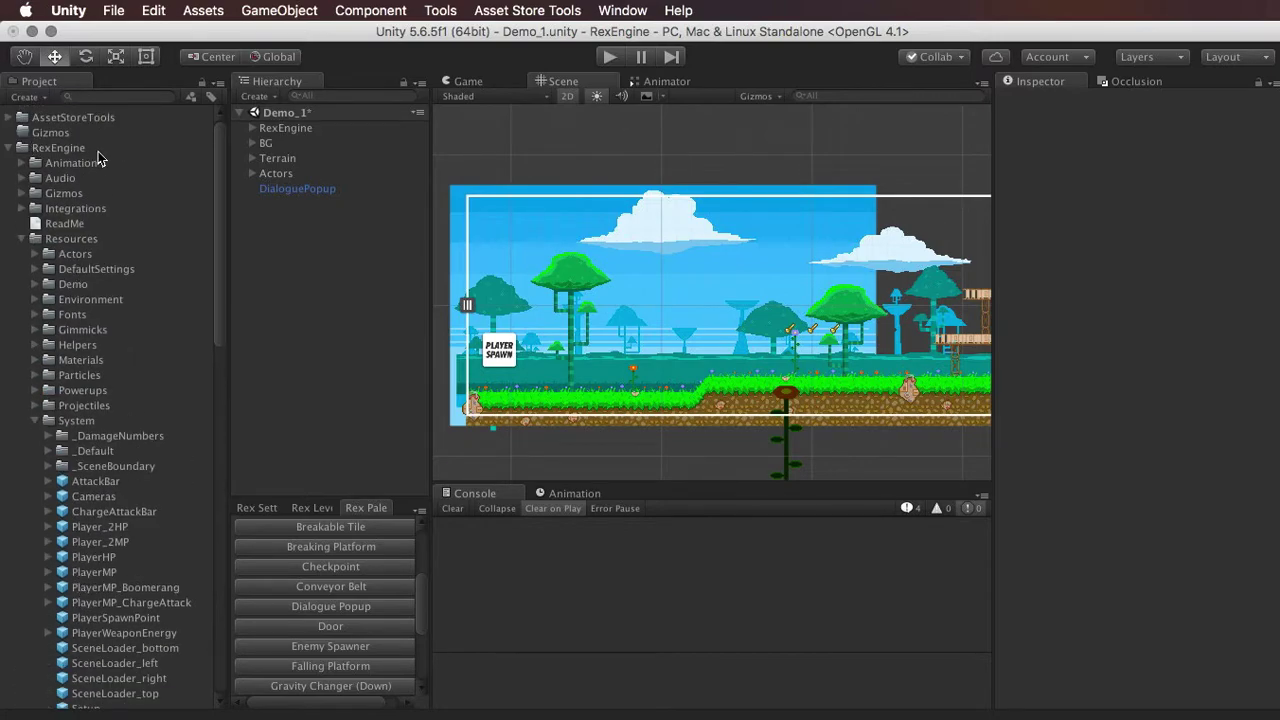
{"action": "scroll", "coordinate": [167, 505], "scroll_direction": "down", "scroll_amount": 2}
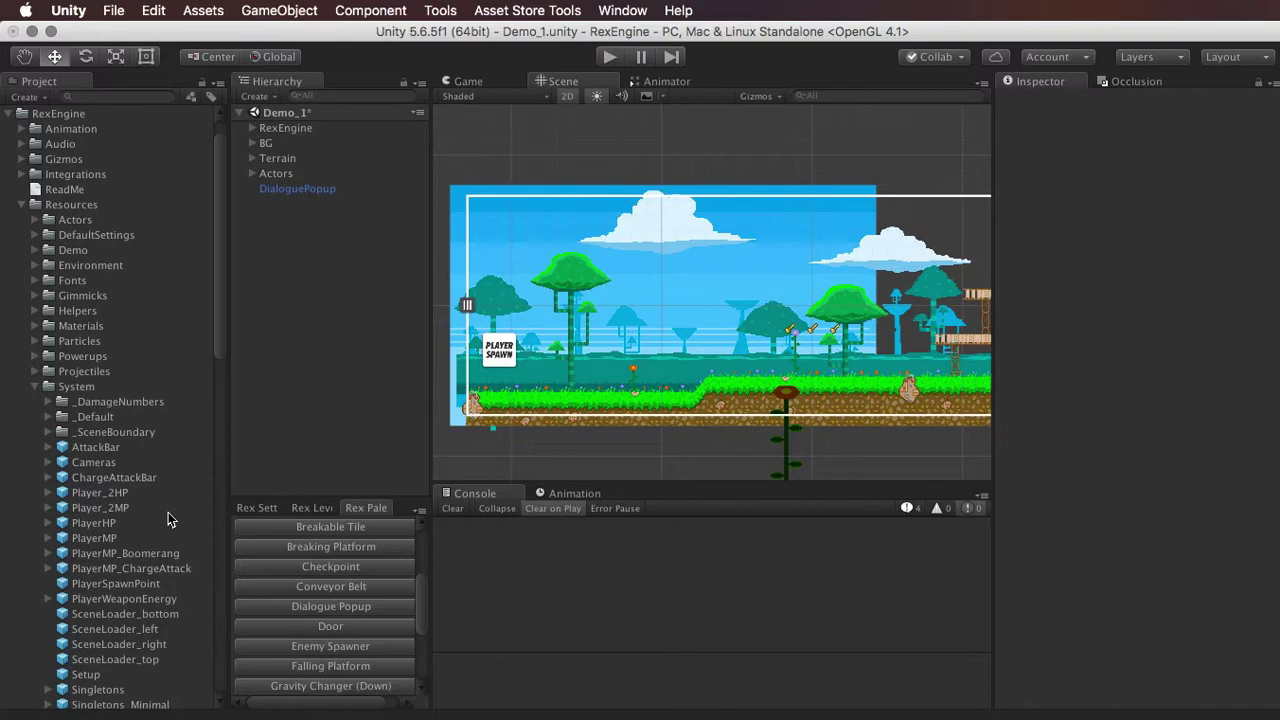
{"action": "scroll", "coordinate": [120, 490], "scroll_direction": "down", "scroll_amount": 2}
{"action": "left_click_drag", "start_coordinate": [133, 690], "coordinate": [257, 201]}
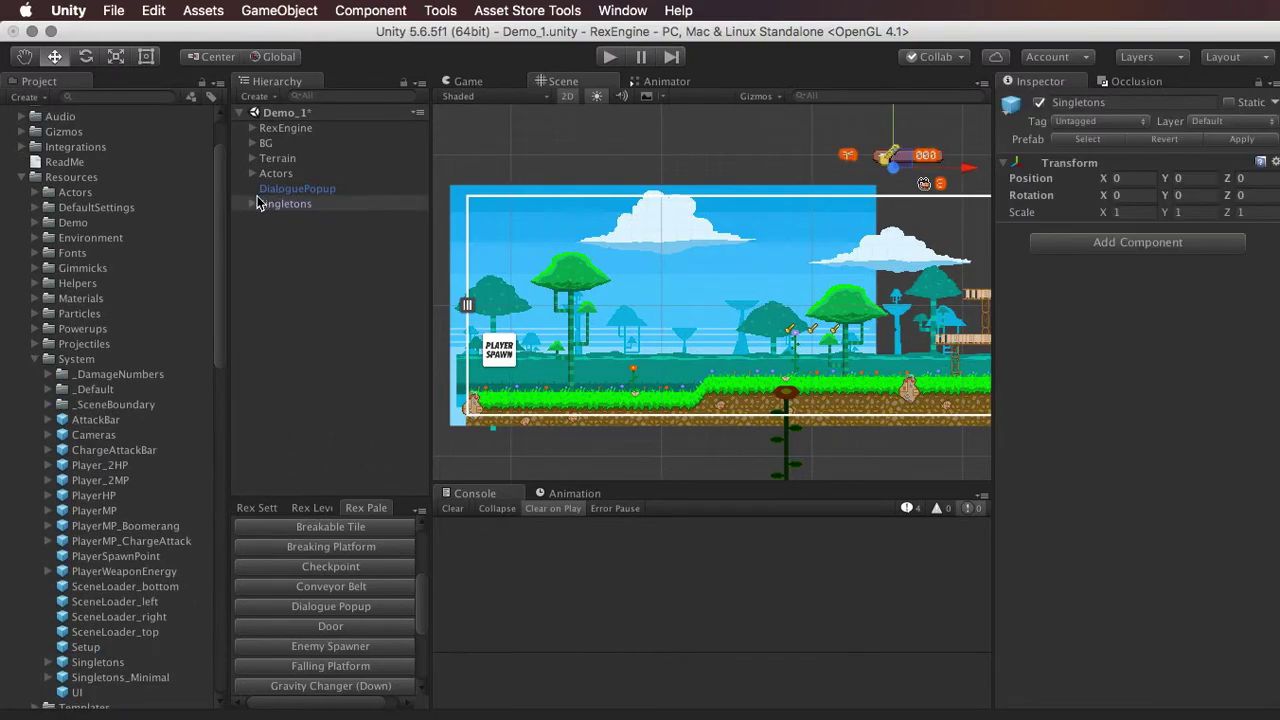
{"action": "left_click", "coordinate": [252, 203]}
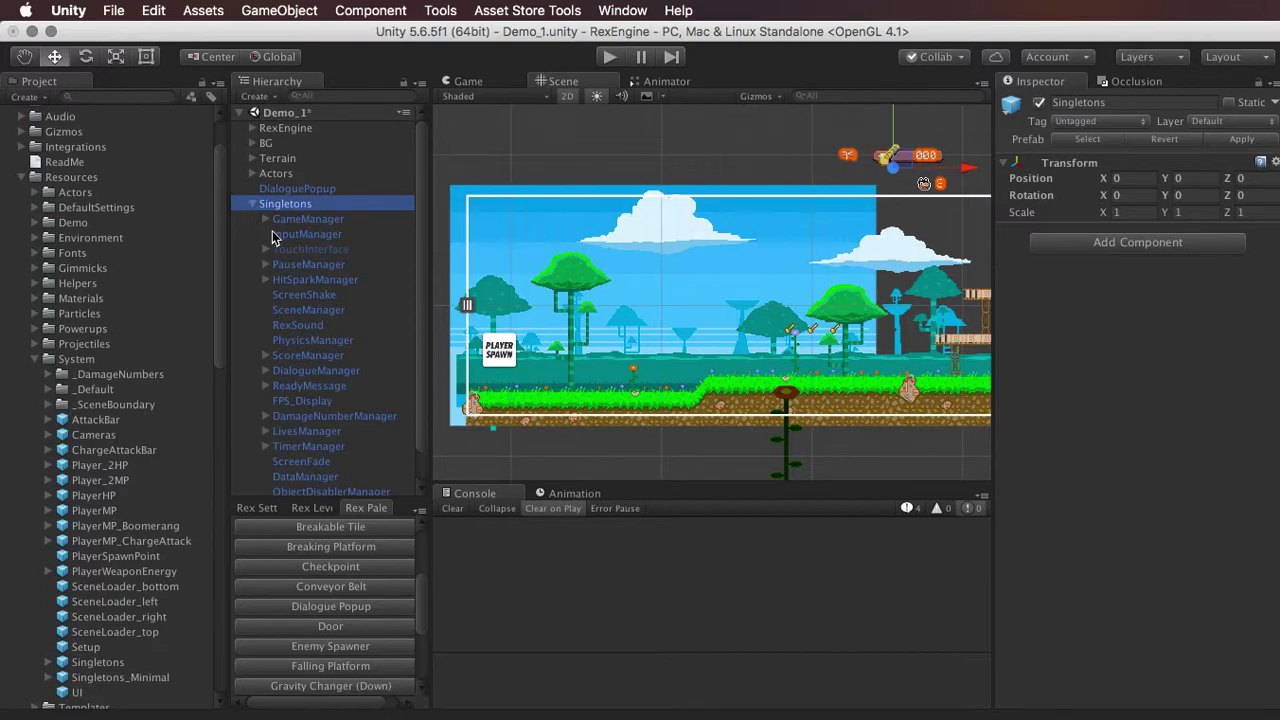
{"action": "scroll", "coordinate": [283, 243], "scroll_direction": "down", "scroll_amount": 1}
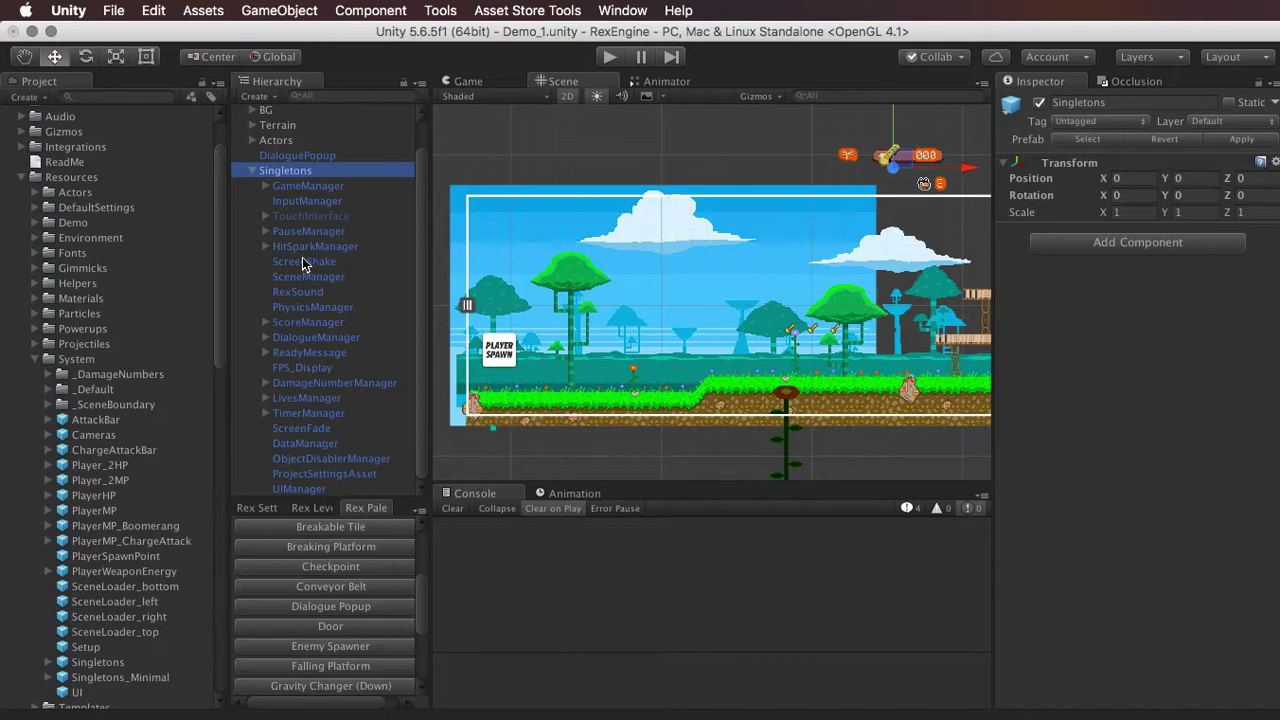
Select and expand DialogueManager to show its TextMesh child, and widen the Inspector
{"action": "left_click", "coordinate": [315, 339]}
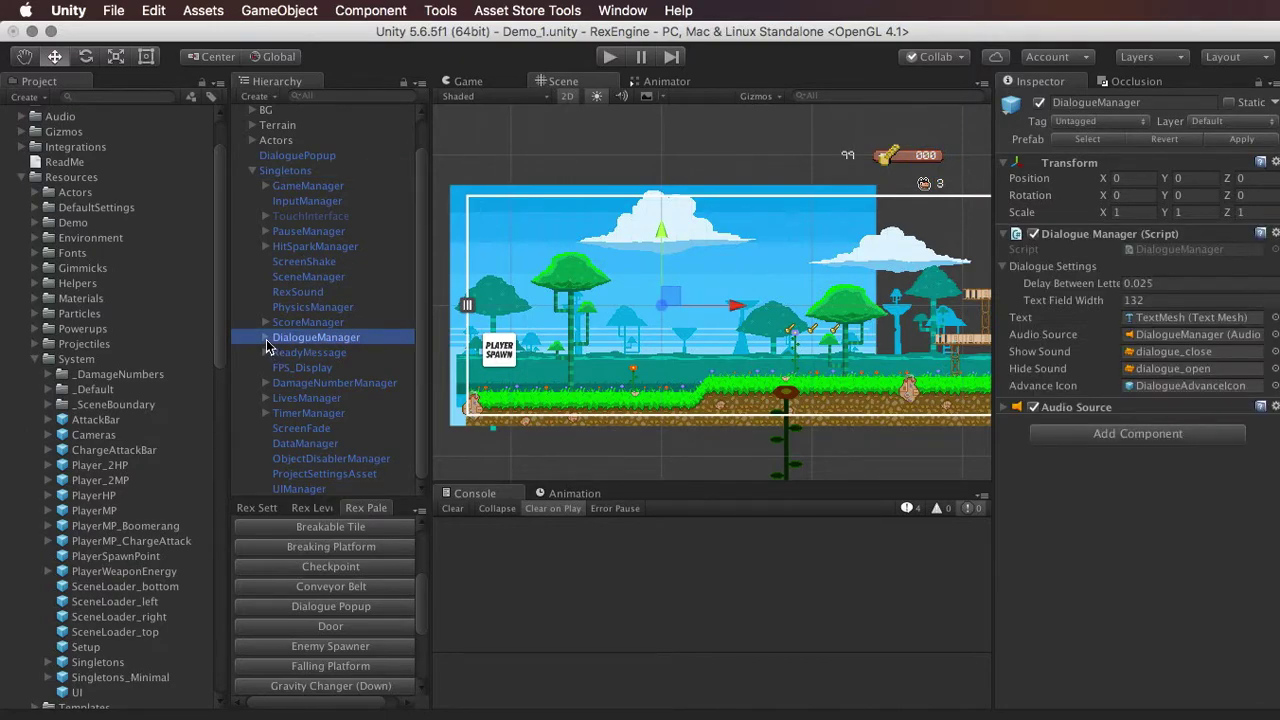
{"action": "left_click", "coordinate": [266, 340]}
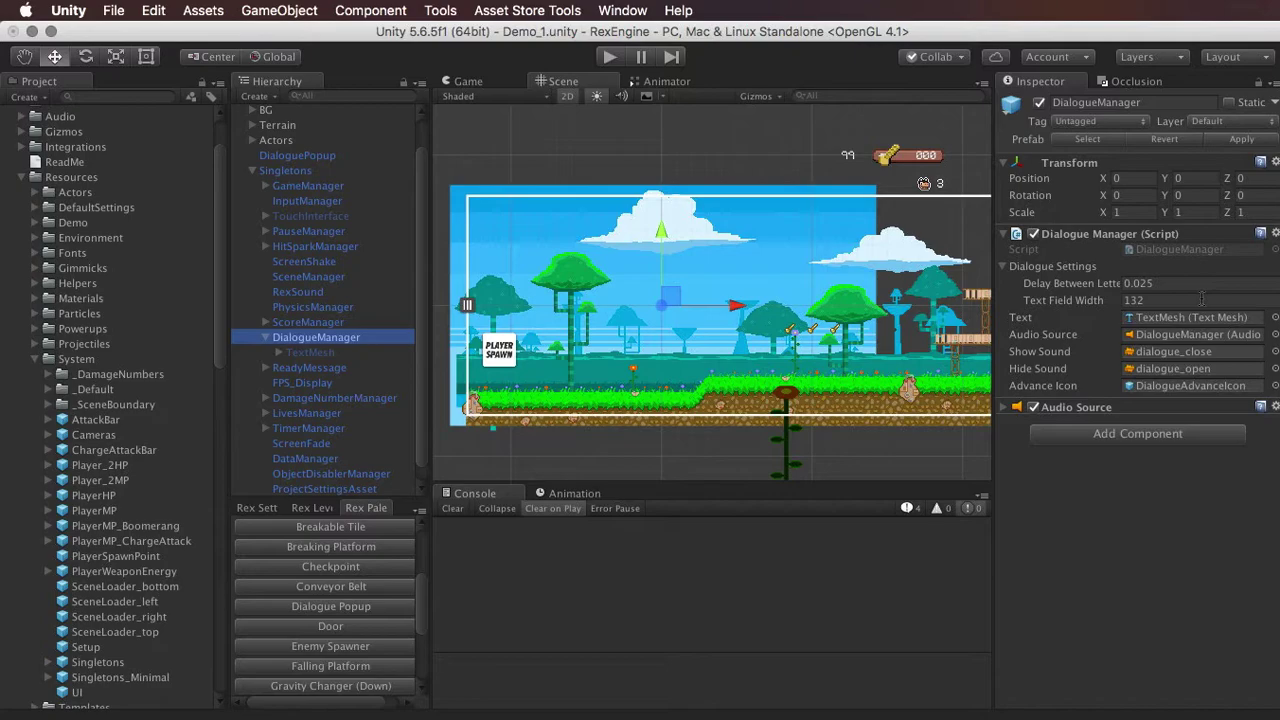
{"action": "left_click_drag", "start_coordinate": [994, 298], "coordinate": [890, 302]}
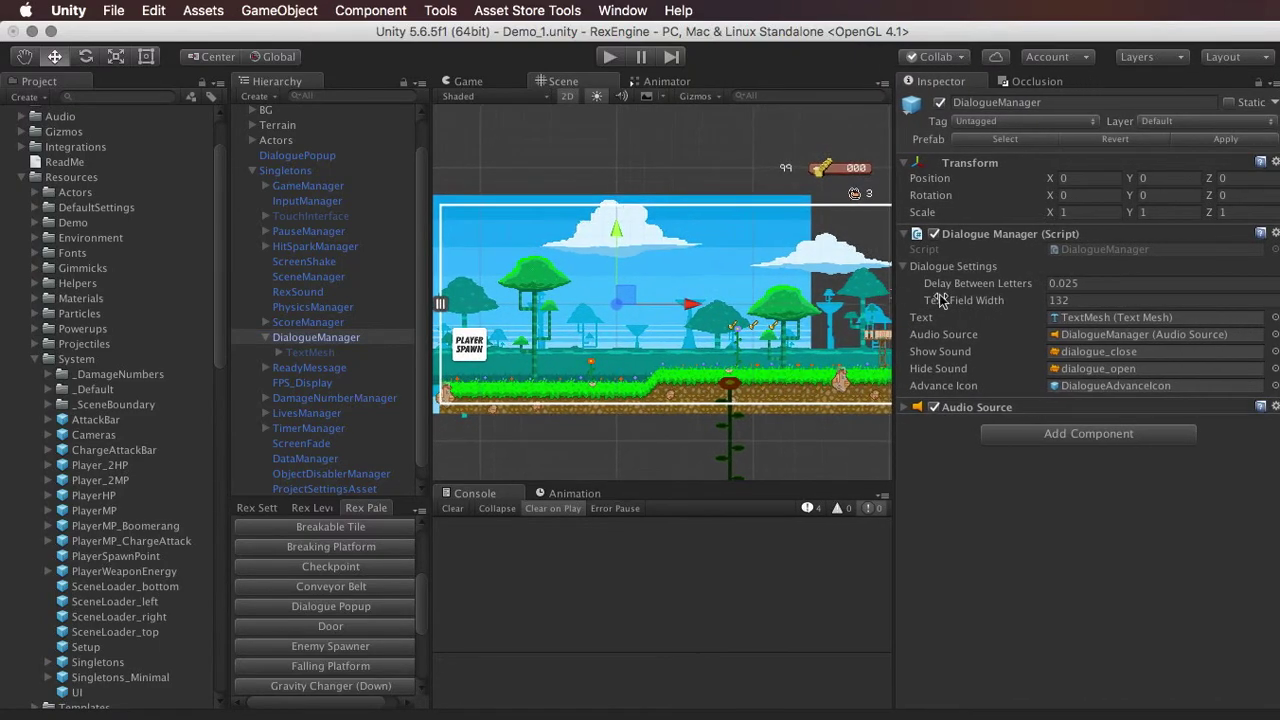
Check the 0.025 letter delay and 132 text width, and ping the dialogue_close sound
{"action": "left_click", "coordinate": [1102, 283]}
{"action": "left_click", "coordinate": [1097, 299]}
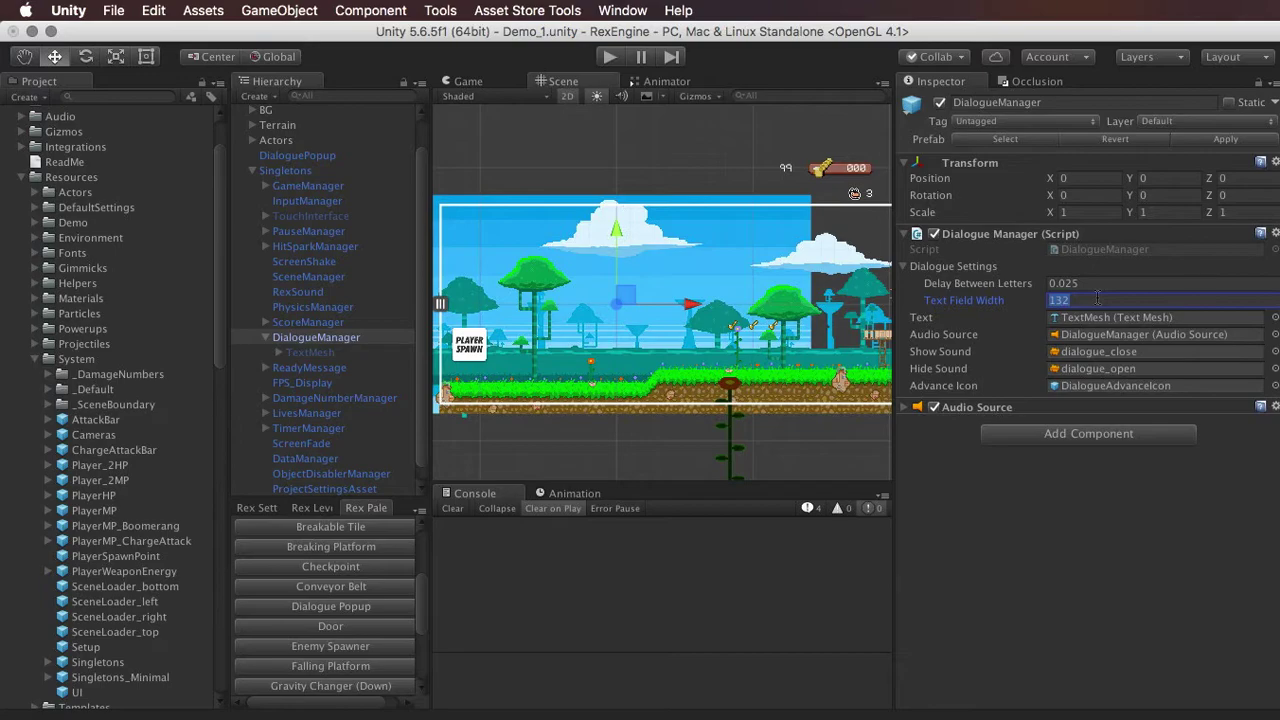
{"action": "left_click", "coordinate": [1080, 360]}
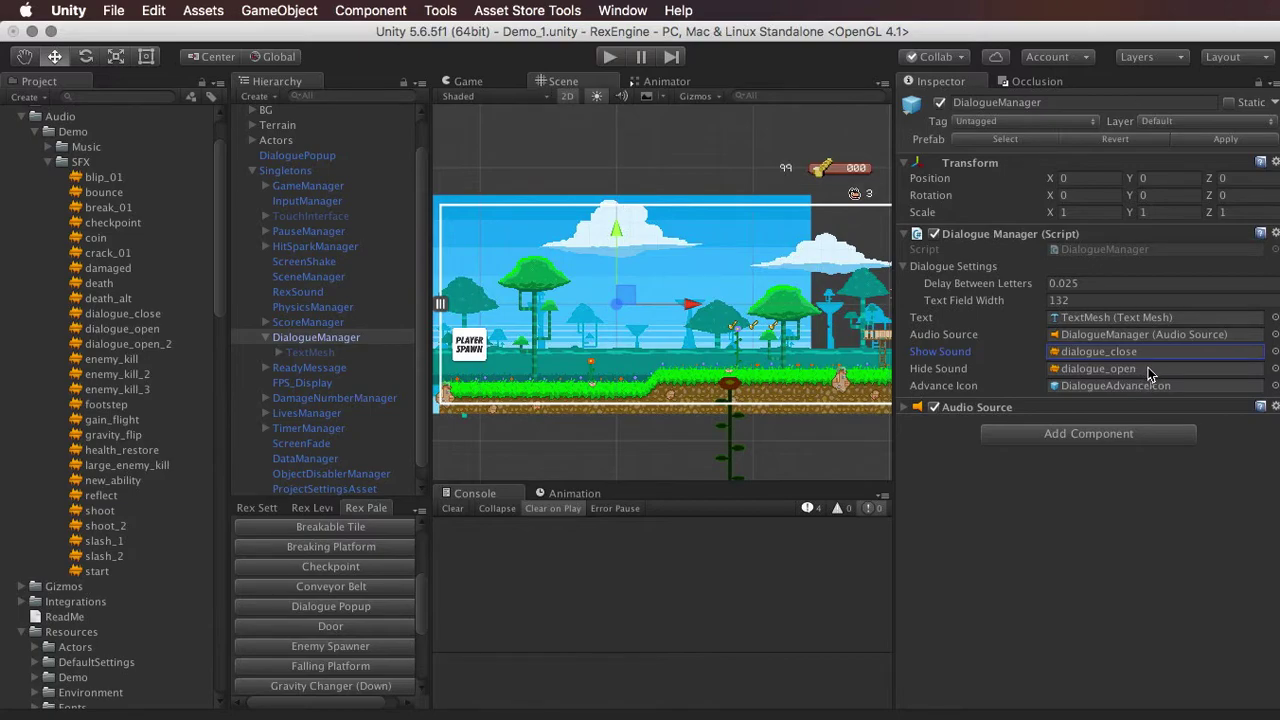
{"action": "left_click", "coordinate": [307, 354]}
{"action": "left_click", "coordinate": [305, 339]}
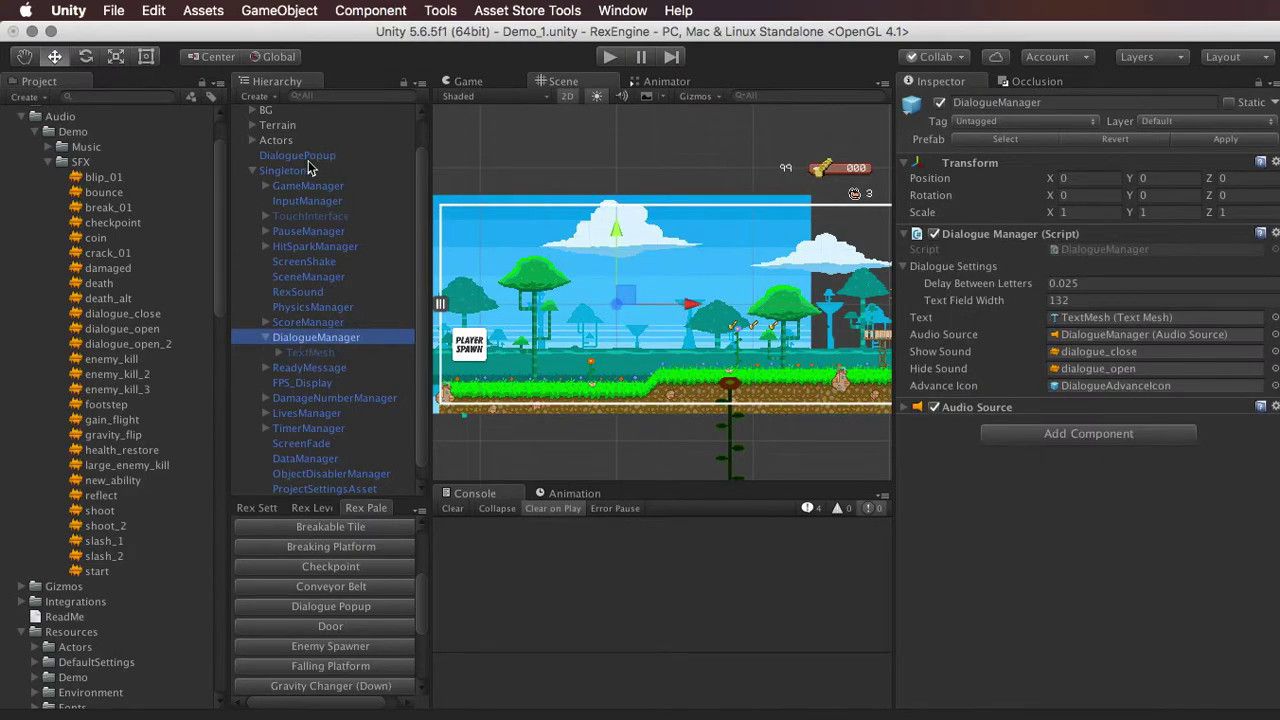
{"action": "left_click", "coordinate": [305, 171]}
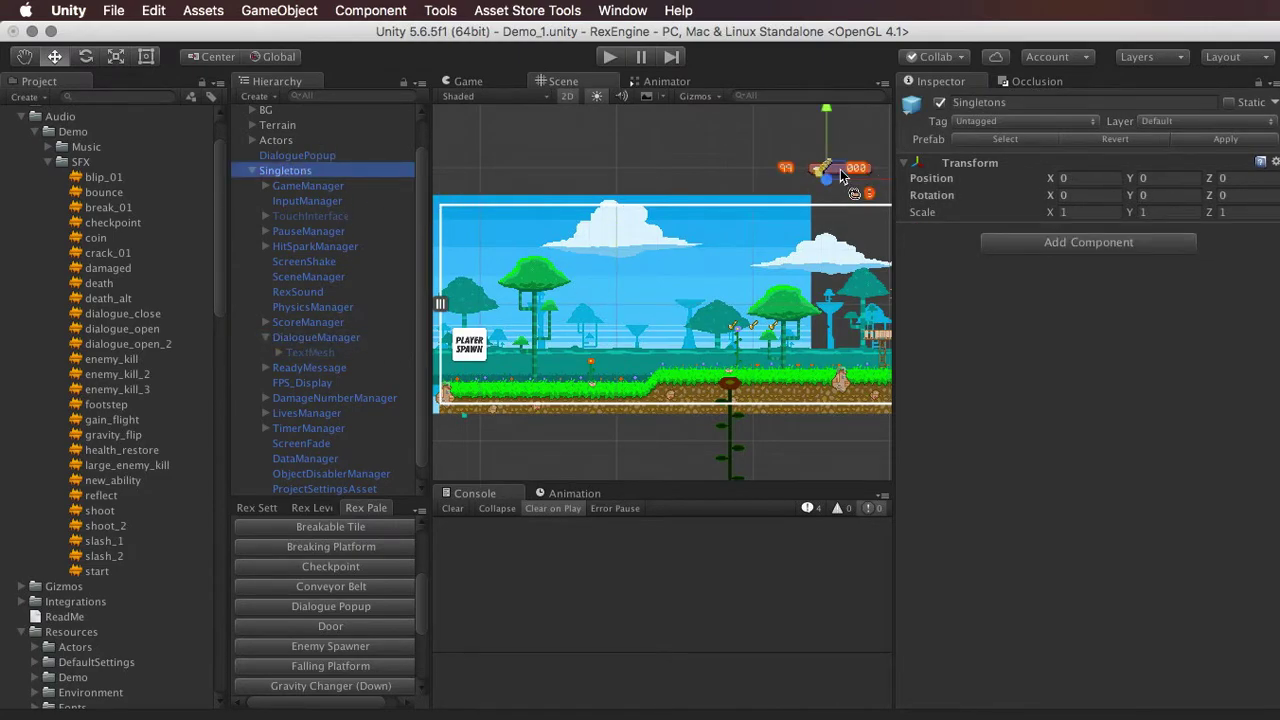
Move the Singletons object up above the level in the Scene view
{"action": "left_click_drag", "start_coordinate": [838, 169], "coordinate": [826, 137]}
{"action": "scroll", "coordinate": [826, 137], "scroll_direction": "down", "scroll_amount": 5}
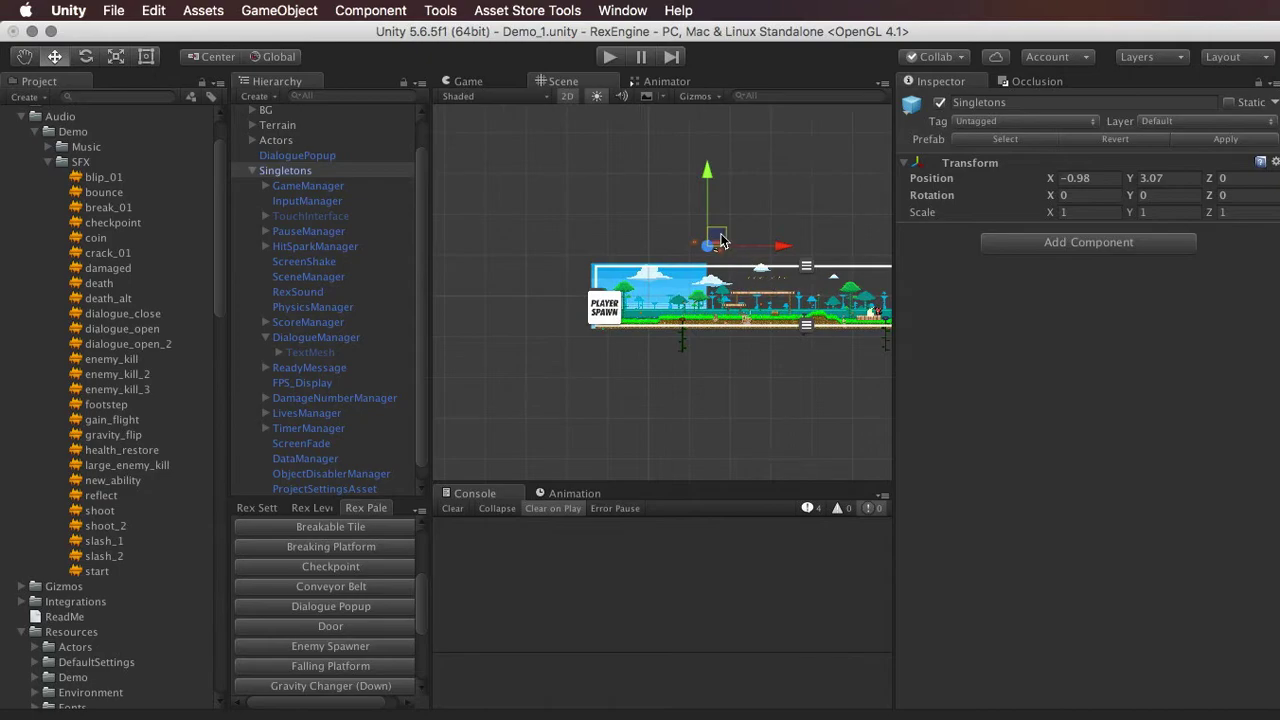
{"action": "left_click_drag", "start_coordinate": [705, 180], "coordinate": [728, 130]}
Activate the TextMesh dialogue box, frame it, and select its TextBox child
{"action": "left_click", "coordinate": [340, 352]}
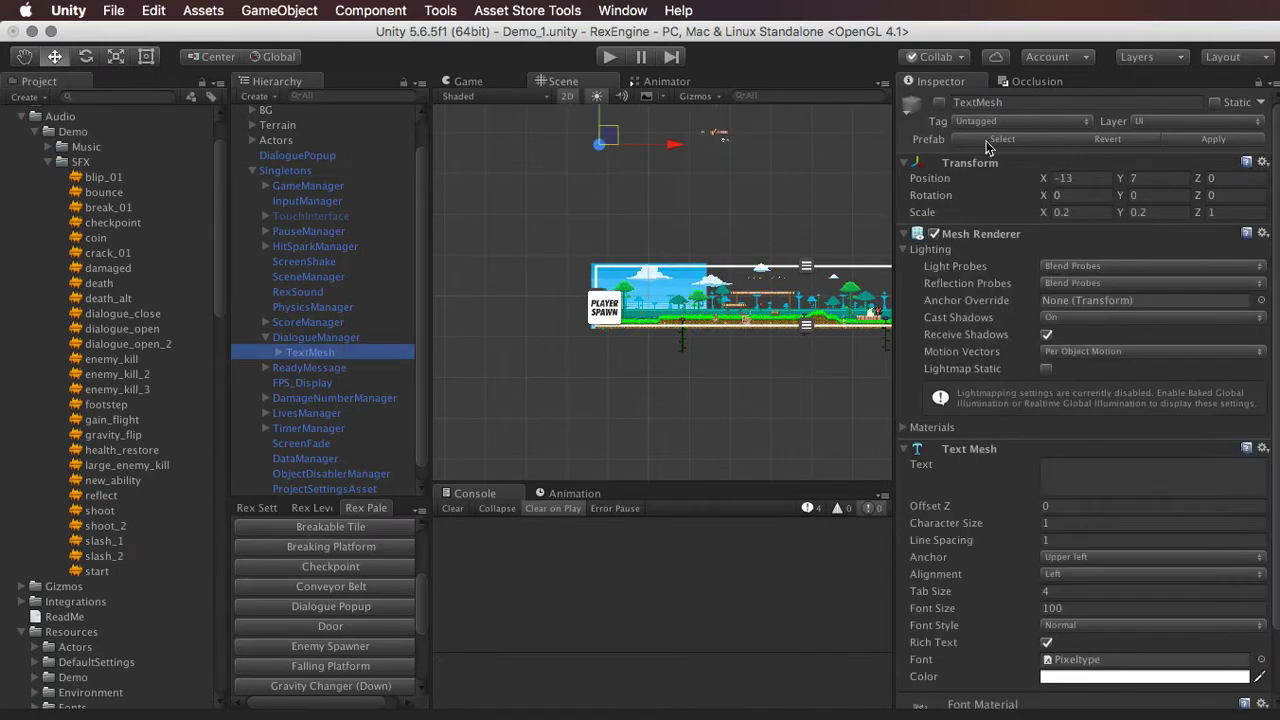
{"action": "left_click", "coordinate": [940, 102]}
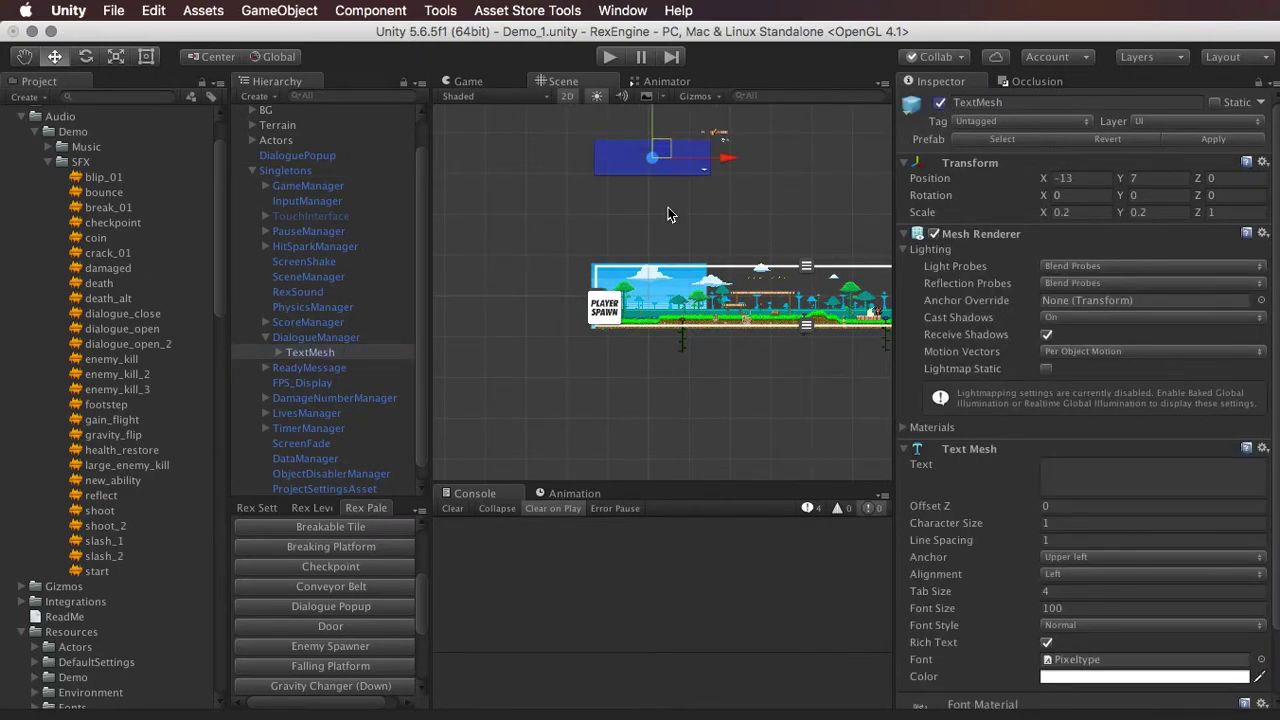
{"action": "key", "text": "f"}
{"action": "middle_click_drag", "start_coordinate": [734, 320], "coordinate": [604, 295]}
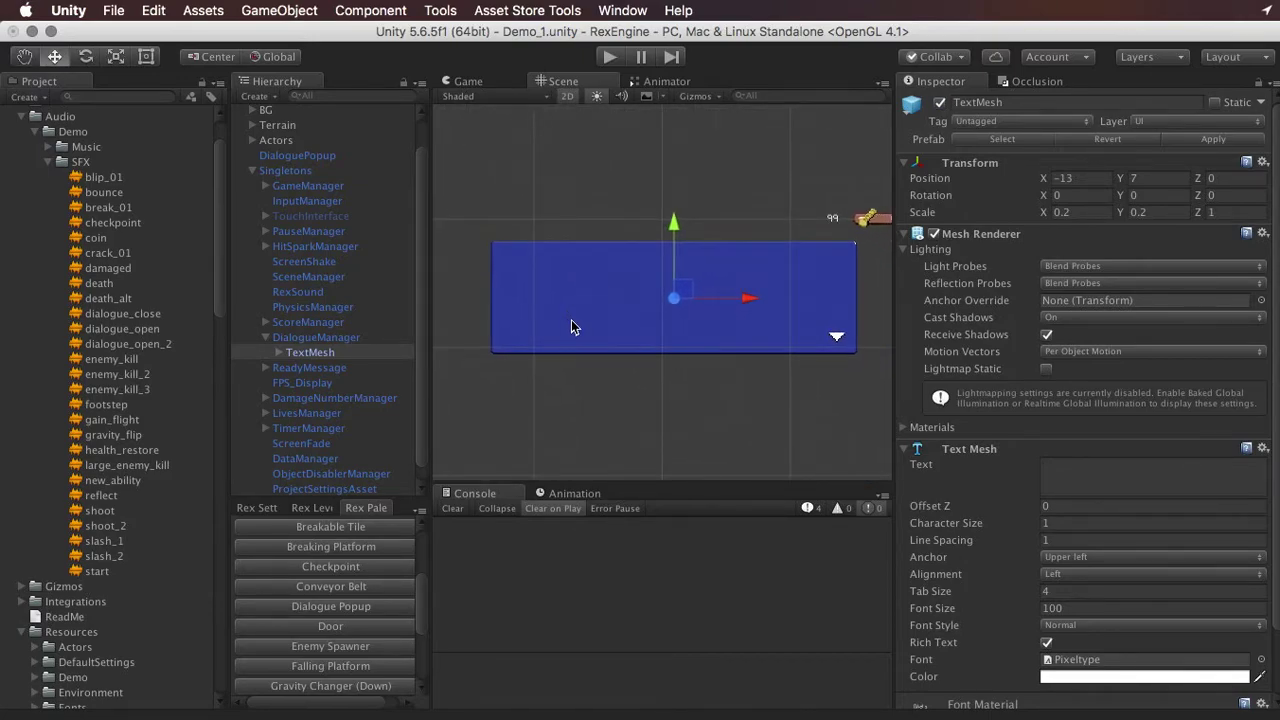
{"action": "left_click", "coordinate": [280, 353]}
{"action": "left_click", "coordinate": [307, 380]}
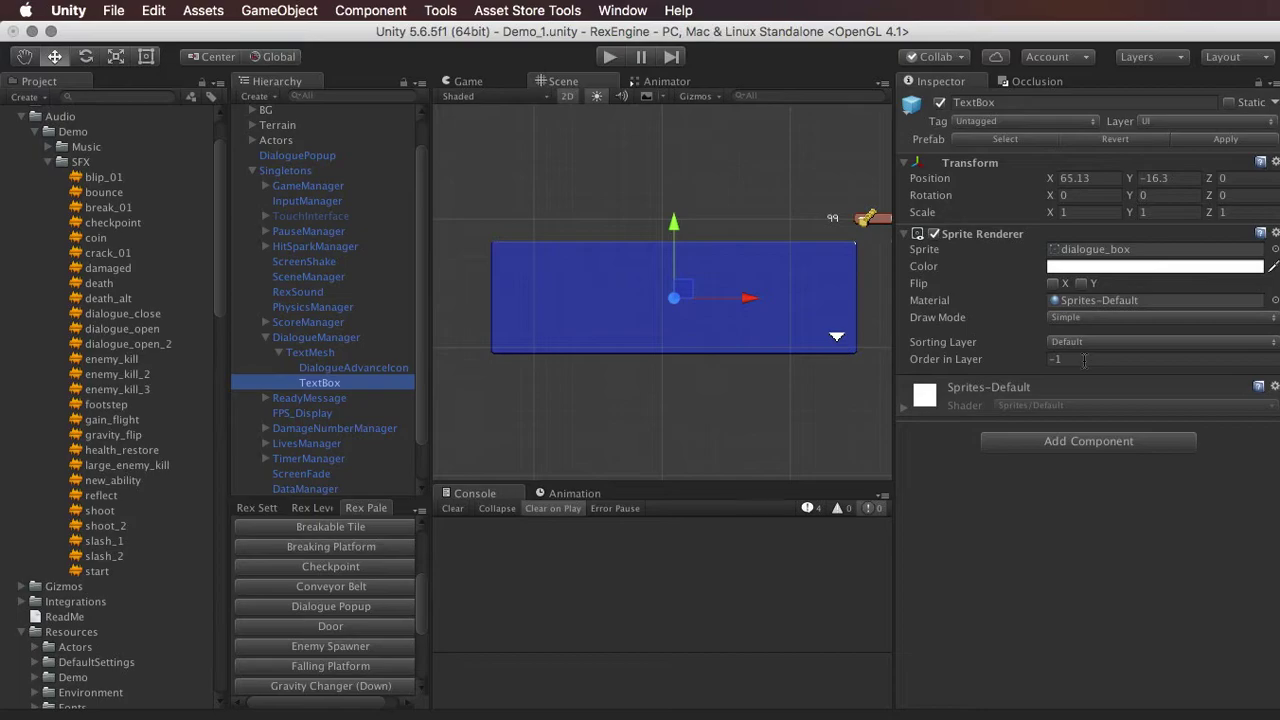
Keep TextBox on the UI layer, ping its dialogue_box sprite, then select DialogueAdvanceIcon
{"action": "left_click", "coordinate": [1187, 123]}
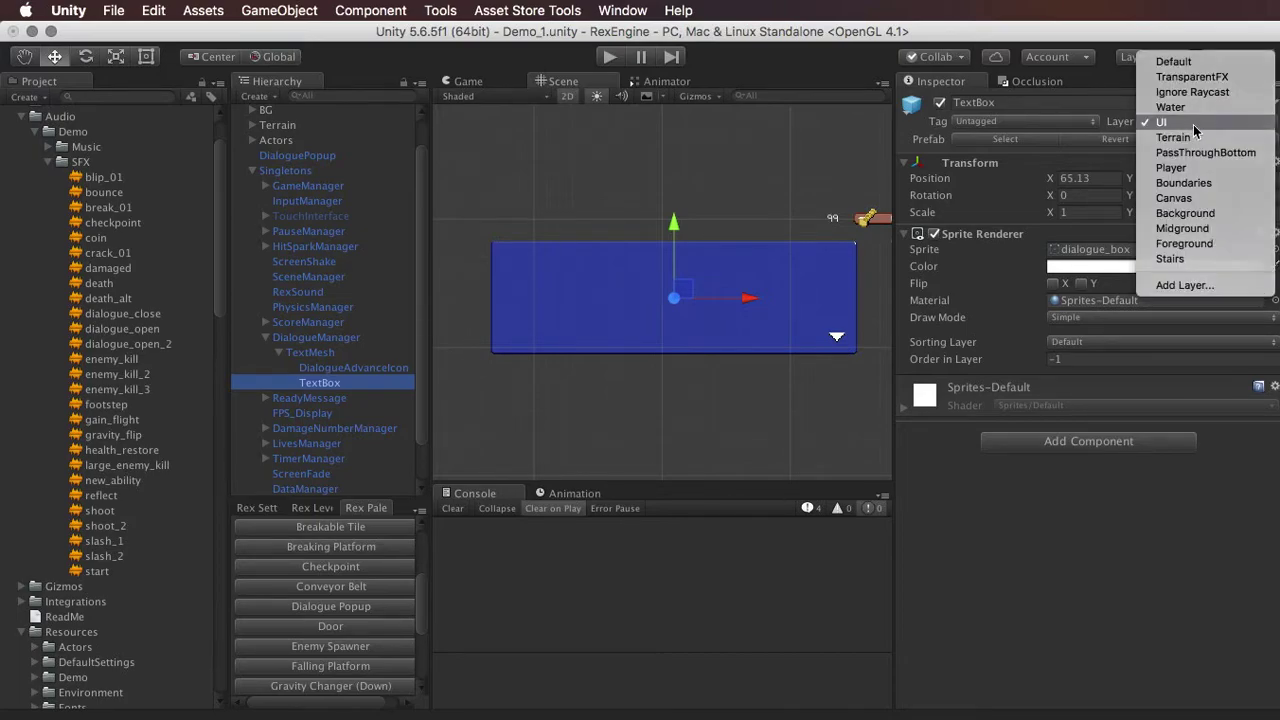
{"action": "left_click", "coordinate": [1193, 122]}
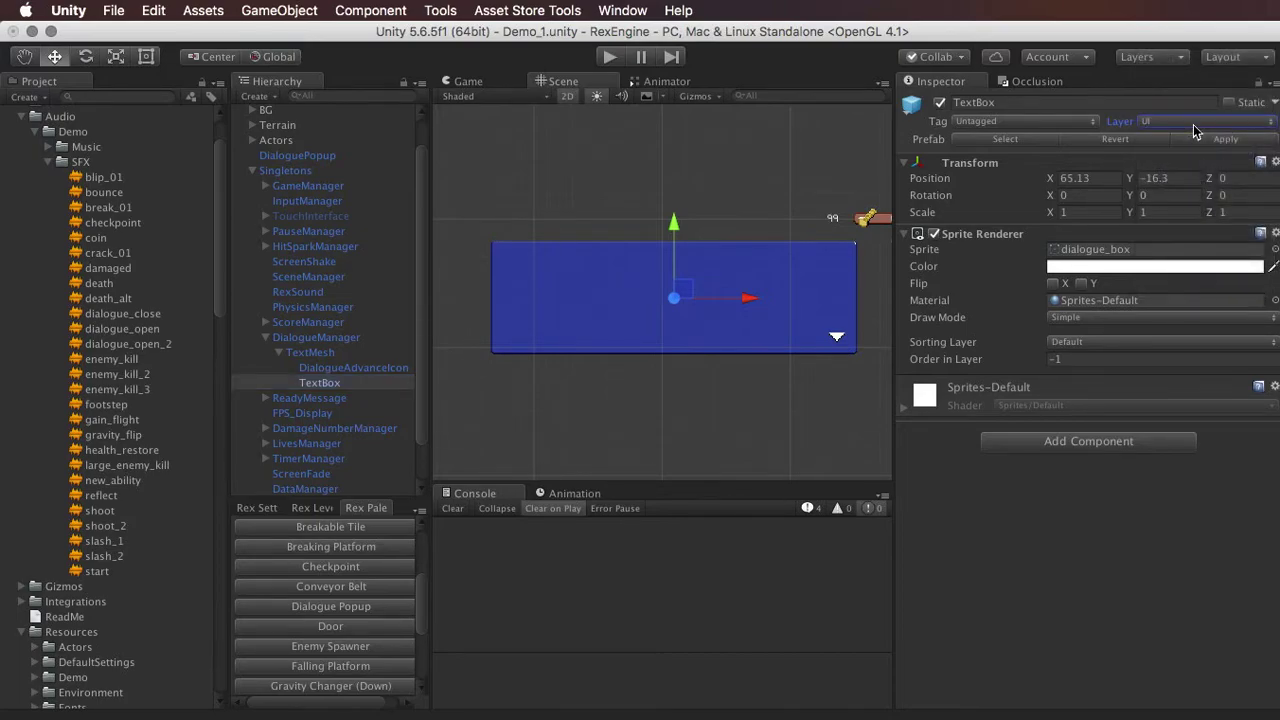
{"action": "left_click", "coordinate": [1141, 255]}
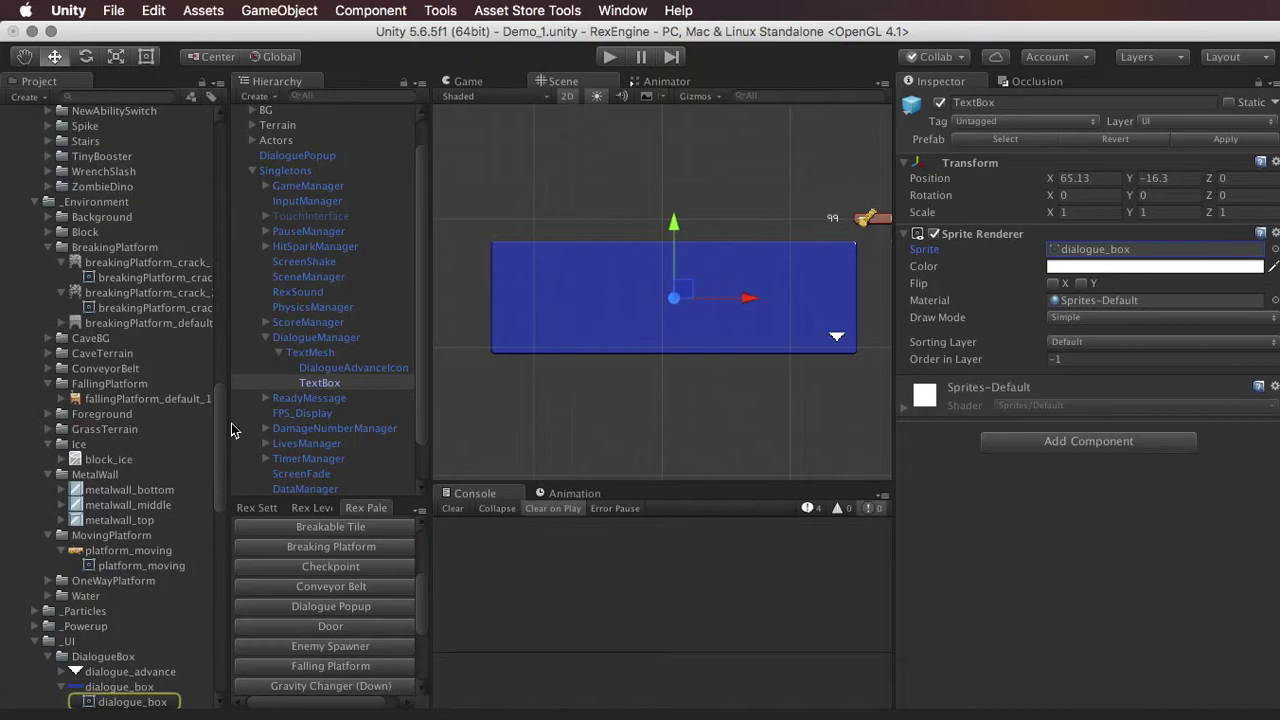
{"action": "left_click", "coordinate": [400, 370]}
{"action": "scroll", "coordinate": [826, 348], "scroll_direction": "up", "scroll_amount": 2}
{"action": "scroll", "coordinate": [680, 288], "scroll_direction": "up", "scroll_amount": 3}
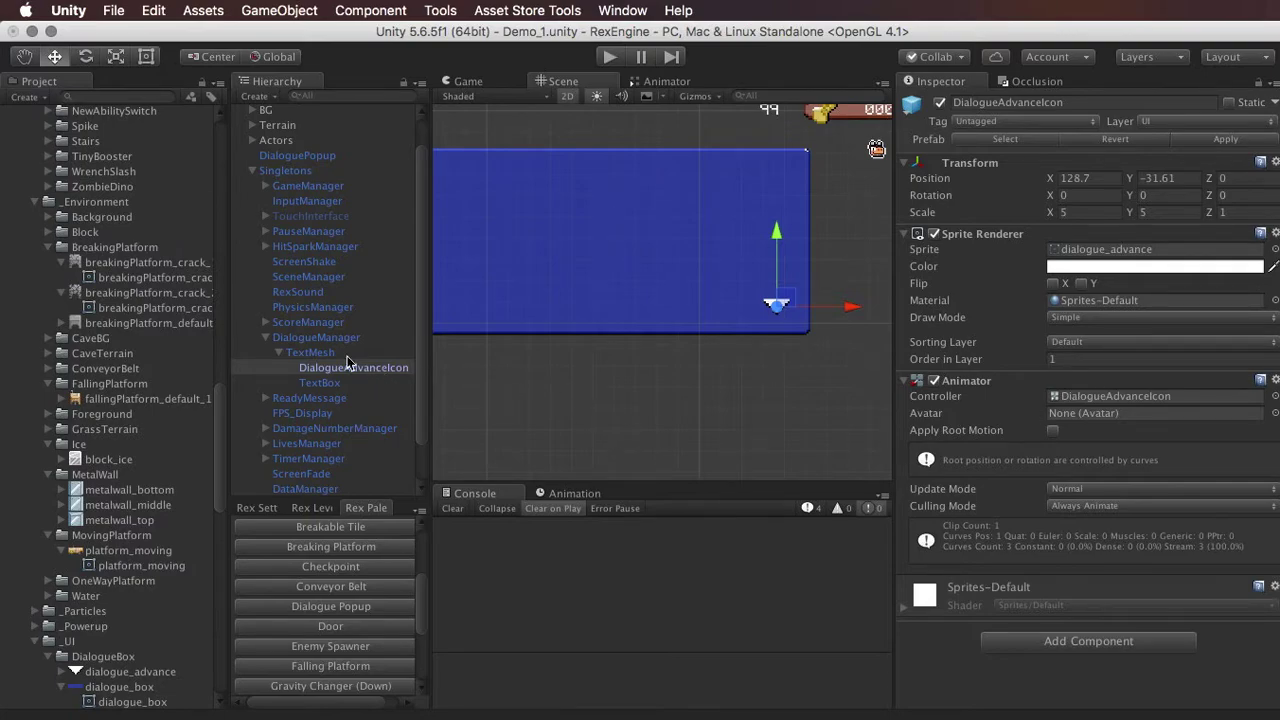
Deactivate the TextMesh dialogue box and apply the changes to the Singletons prefab
{"action": "left_click", "coordinate": [308, 353]}
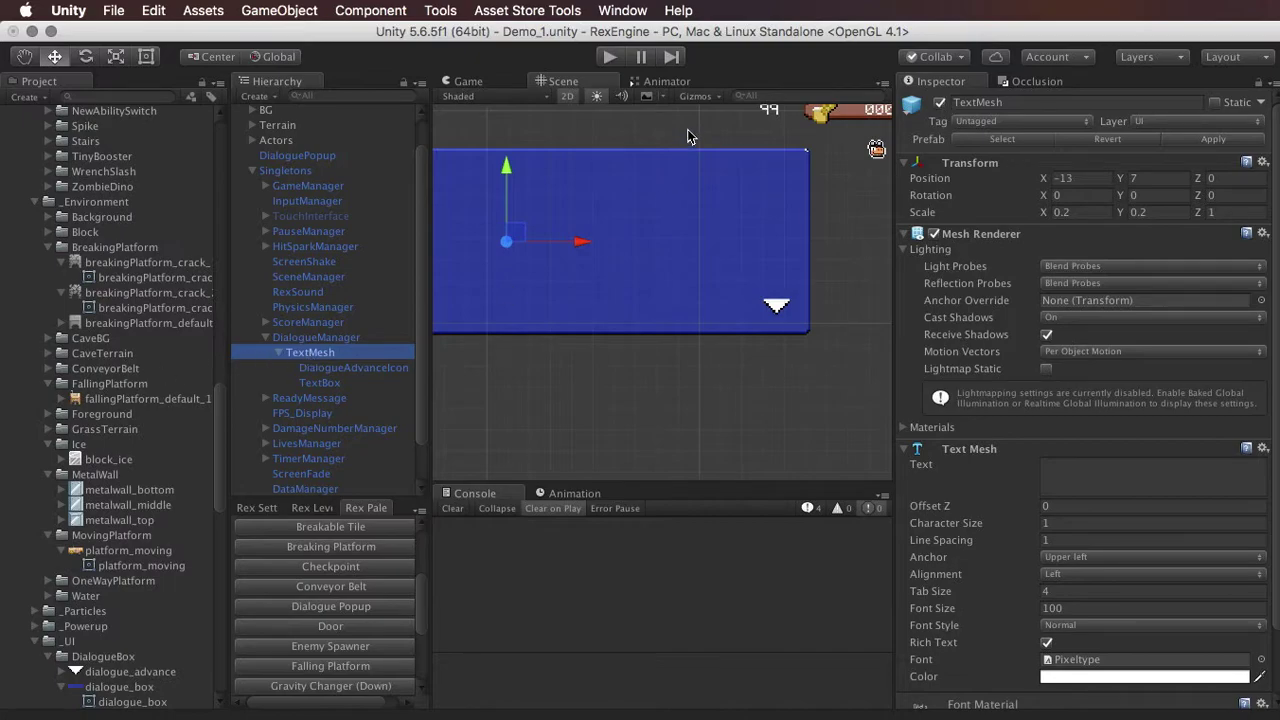
{"action": "left_click", "coordinate": [940, 103]}
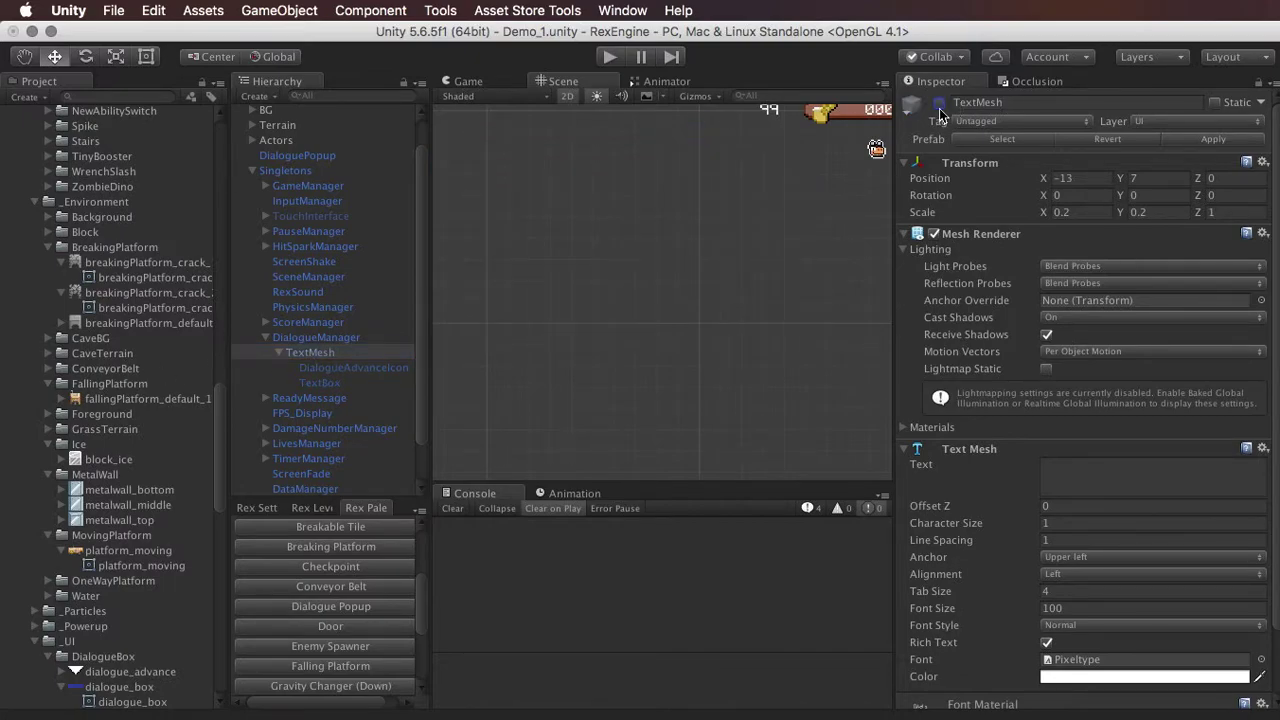
{"action": "left_click", "coordinate": [300, 171]}
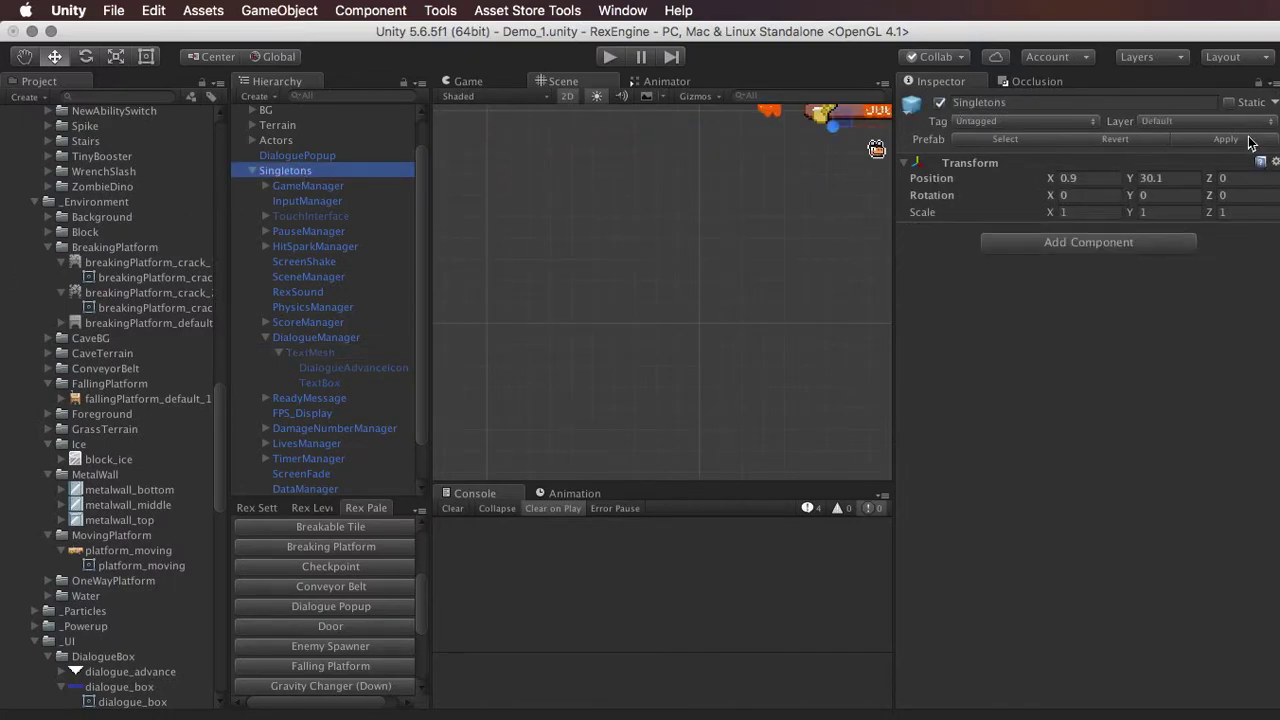
{"action": "left_click", "coordinate": [1248, 140]}
Delete Singletons from the Demo_1 scene so the level view shows again
{"action": "left_click", "coordinate": [294, 174]}
{"action": "key", "text": "super+BackSpace"}
{"action": "scroll", "coordinate": [779, 347], "scroll_direction": "down", "scroll_amount": 8}
{"action": "middle_click_drag", "start_coordinate": [828, 375], "coordinate": [840, 350]}
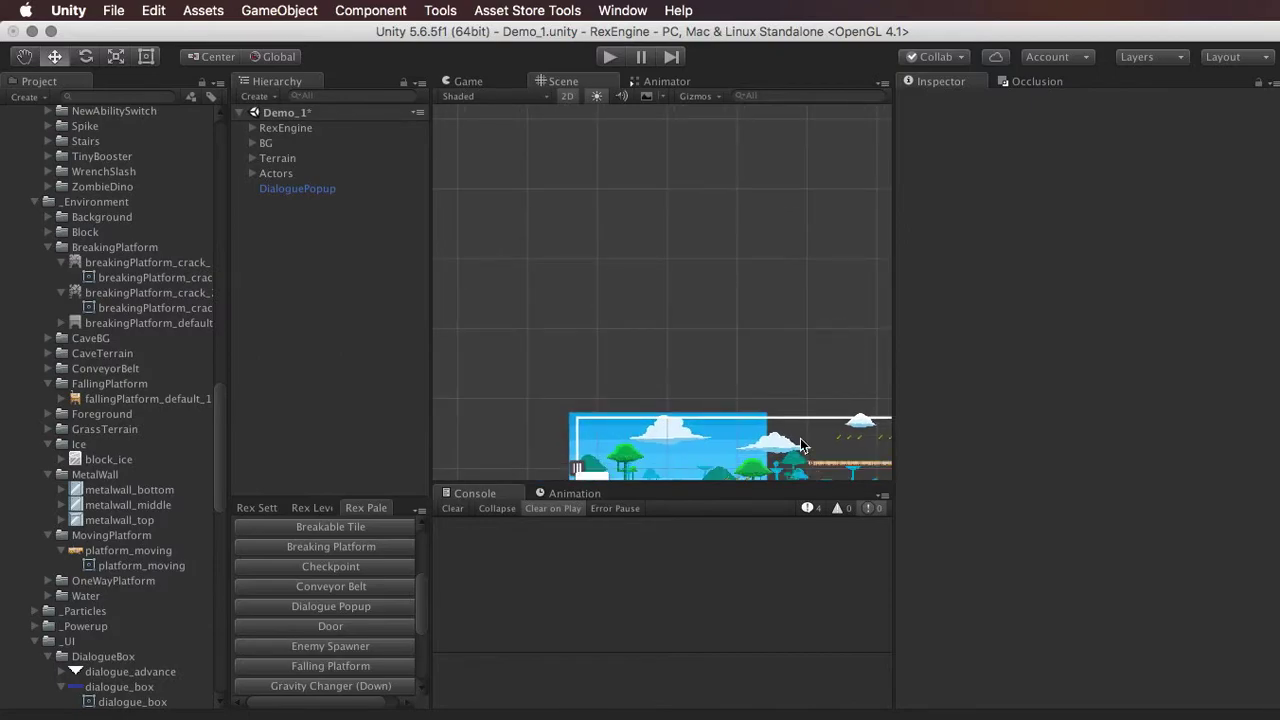